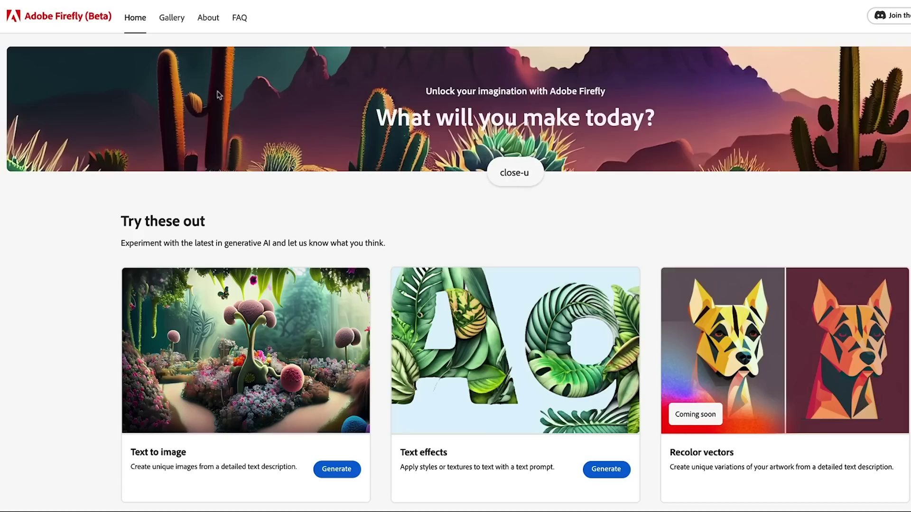
- Open the Text to image generator from the Firefly home page
{"action": "scroll", "coordinate": [230, 163], "scroll_direction": "down", "scroll_amount": 11}
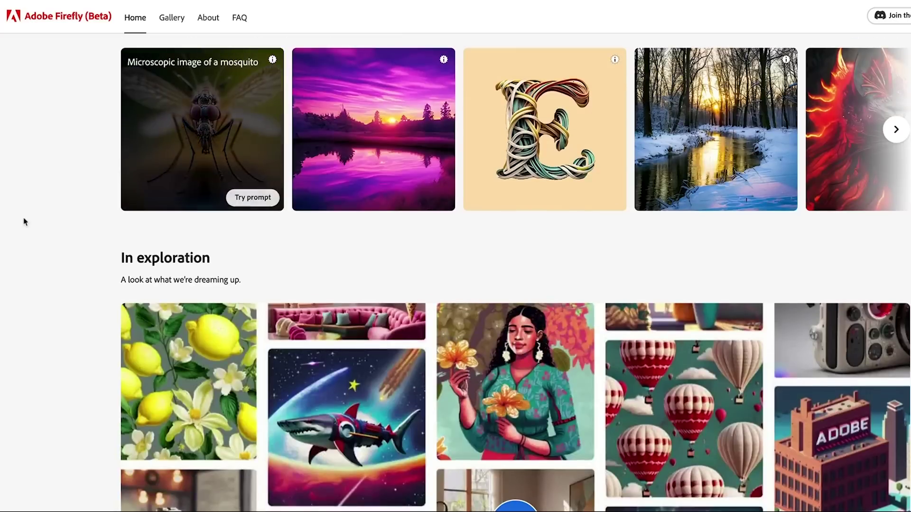
{"action": "scroll", "coordinate": [648, 187], "scroll_direction": "up", "scroll_amount": 10}
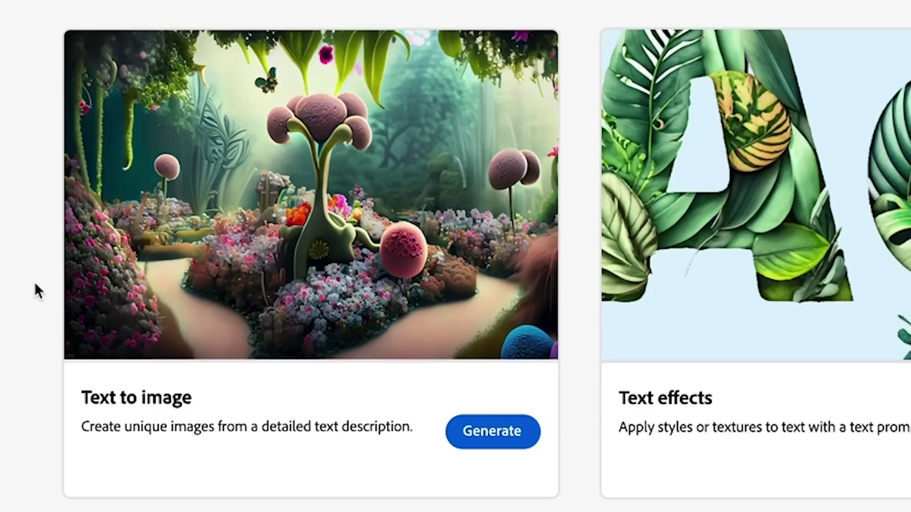
{"action": "left_click", "coordinate": [313, 242]}
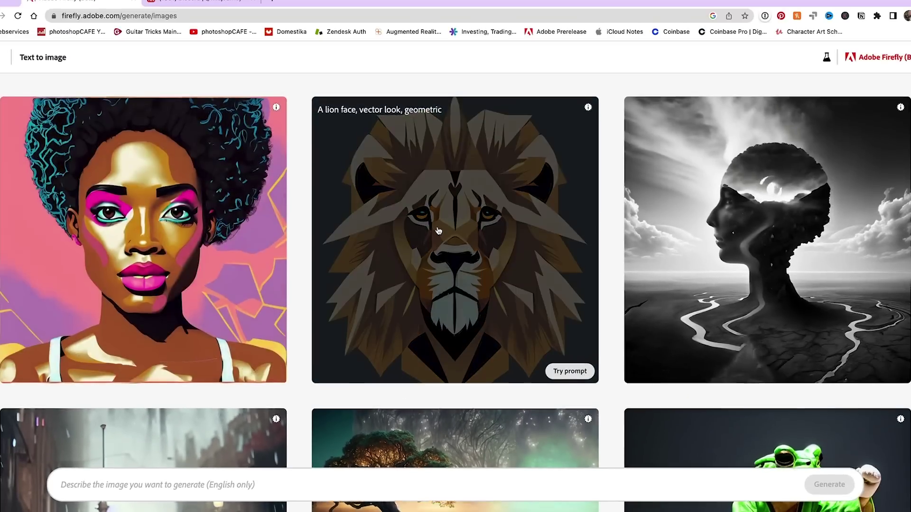
- Generate Art-style images of 'Close up of a bee on a flower' and compare with Midjourney's bees
{"action": "scroll", "coordinate": [474, 235], "scroll_direction": "down", "scroll_amount": 10}
{"action": "scroll", "coordinate": [525, 242], "scroll_direction": "down", "scroll_amount": 20}
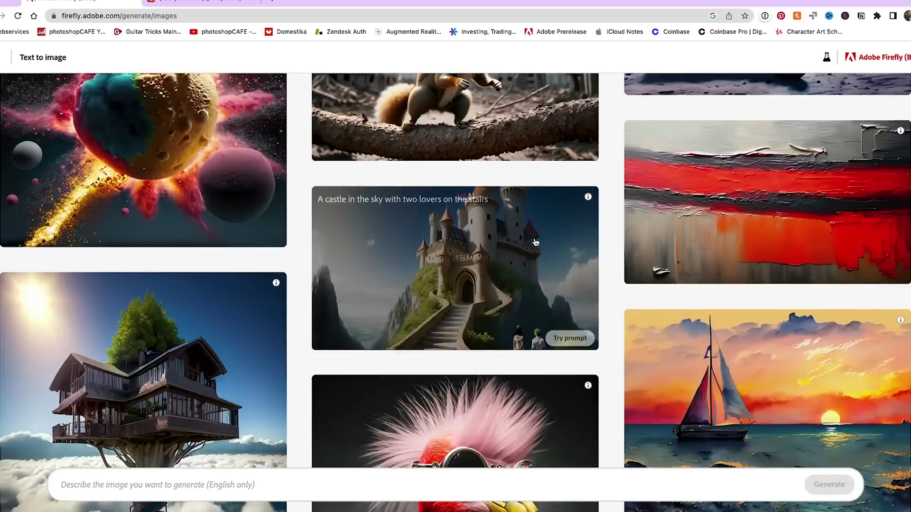
{"action": "scroll", "coordinate": [534, 242], "scroll_direction": "up", "scroll_amount": 20}
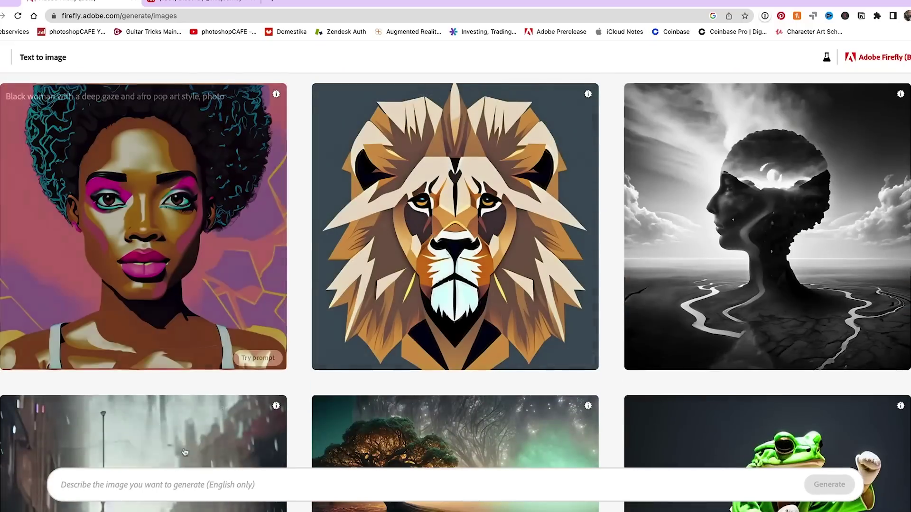
{"action": "left_click", "coordinate": [189, 485]}
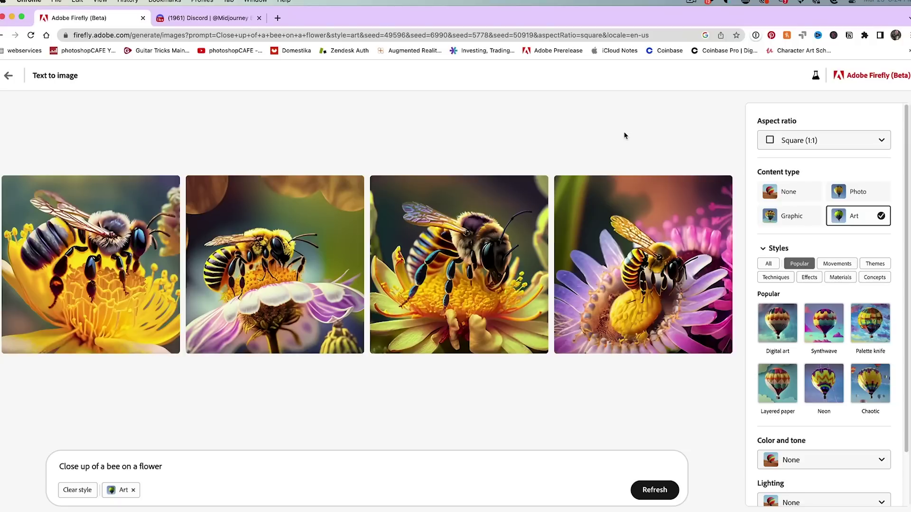
{"action": "scroll", "coordinate": [806, 236], "scroll_direction": "down", "scroll_amount": 3}
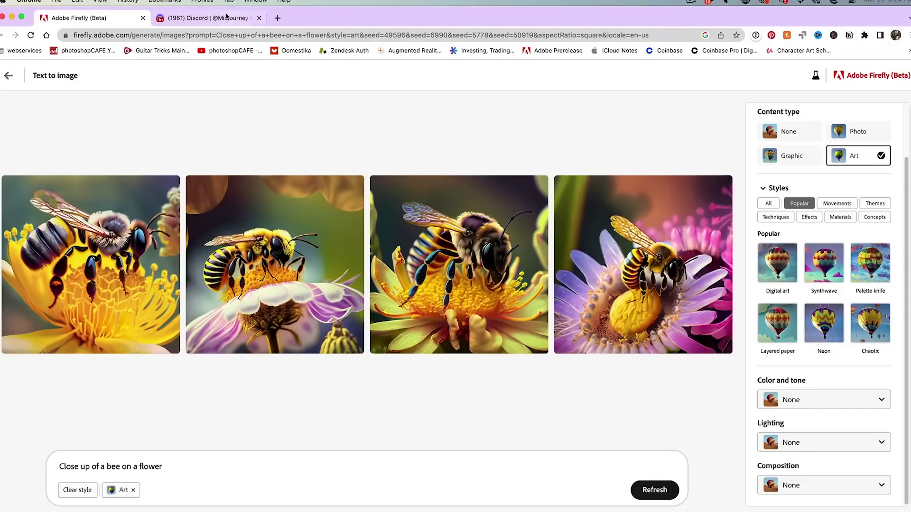
{"action": "left_click", "coordinate": [226, 18]}
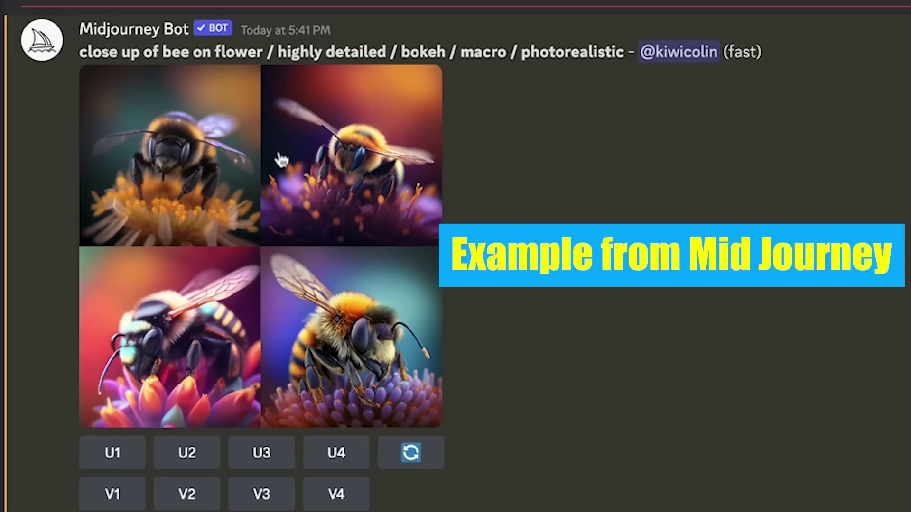
{"action": "left_click", "coordinate": [350, 167]}
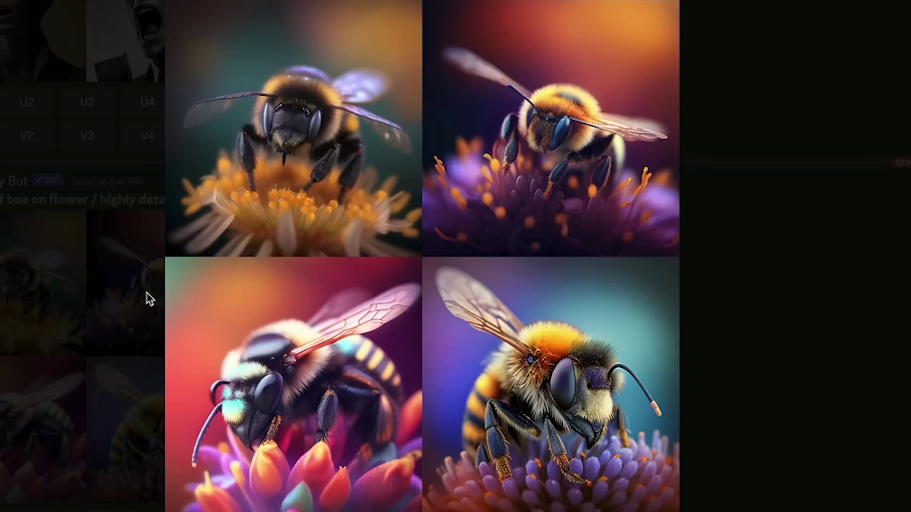
{"action": "mouse_move", "coordinate": [334, 201]}
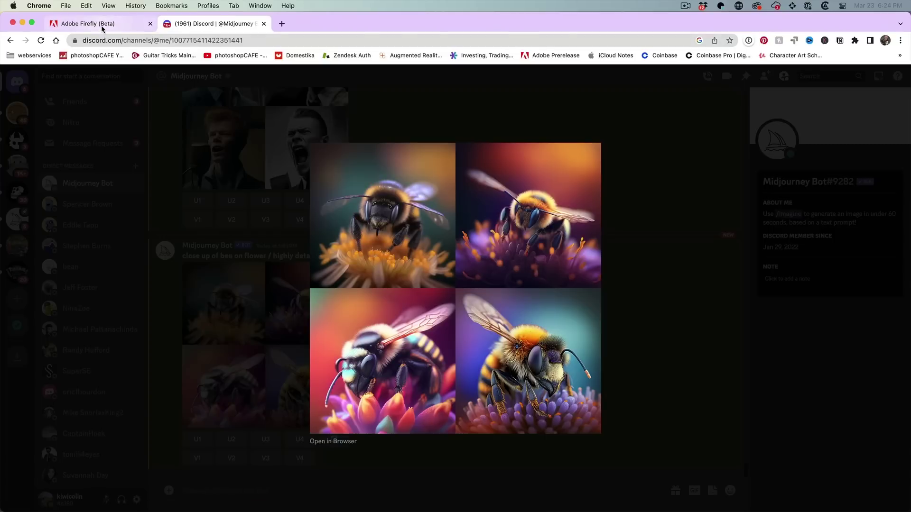
{"action": "left_click", "coordinate": [102, 25]}
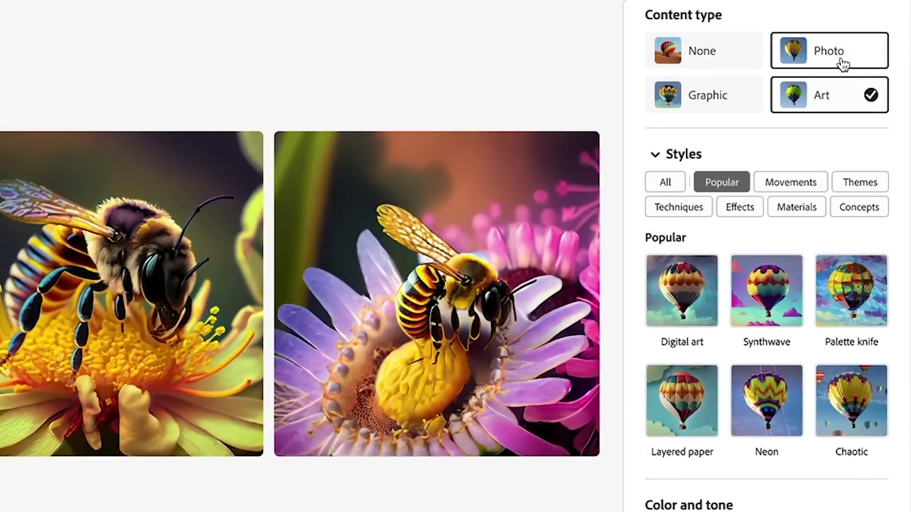
- Switch the content type to Photo so the bees regenerate as photos
{"action": "left_click", "coordinate": [854, 136]}
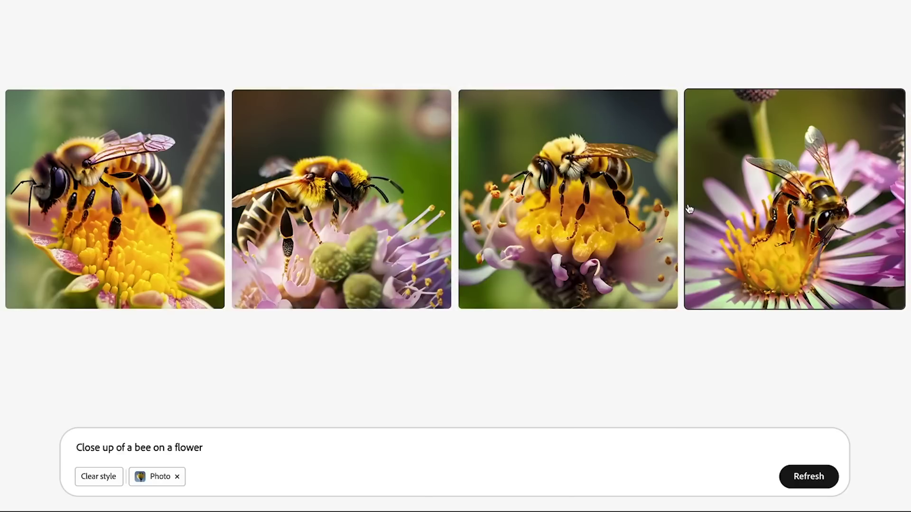
{"action": "mouse_move", "coordinate": [690, 209]}
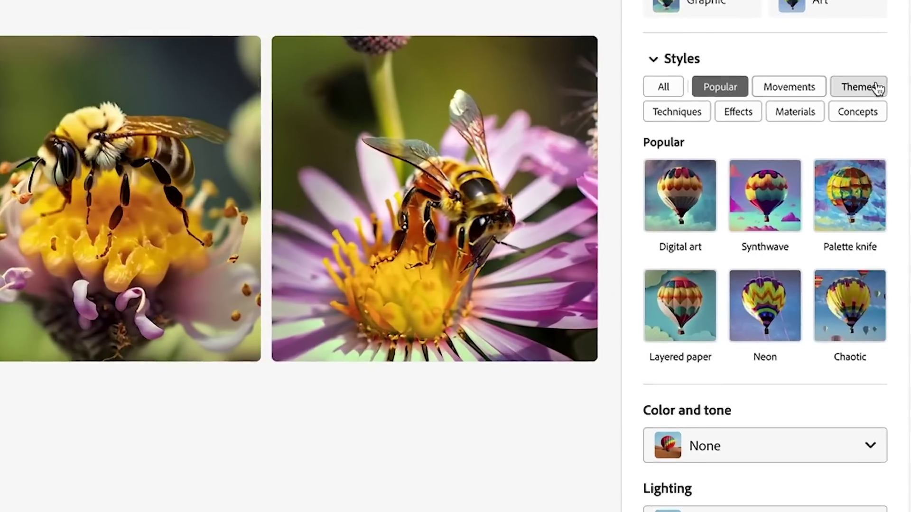
{"action": "scroll", "coordinate": [734, 256], "scroll_direction": "up", "scroll_amount": 3}
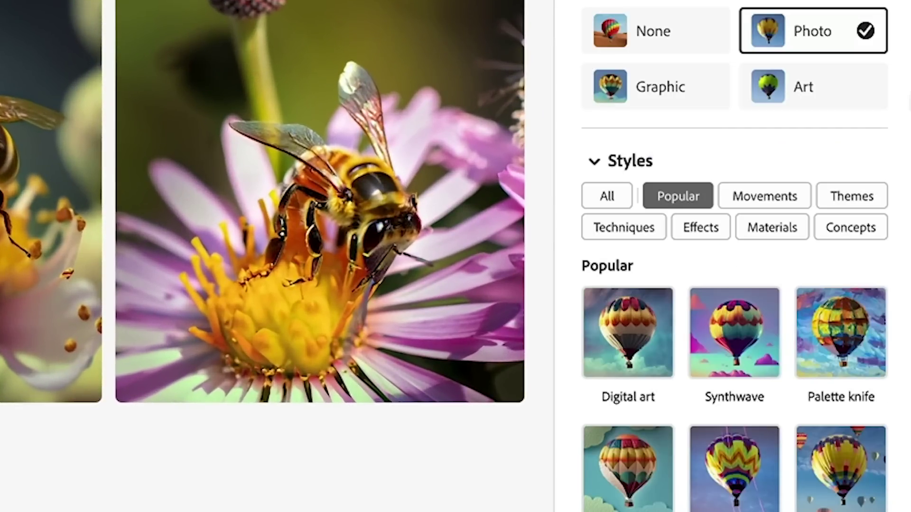
{"action": "scroll", "coordinate": [735, 332], "scroll_direction": "down", "scroll_amount": 3}
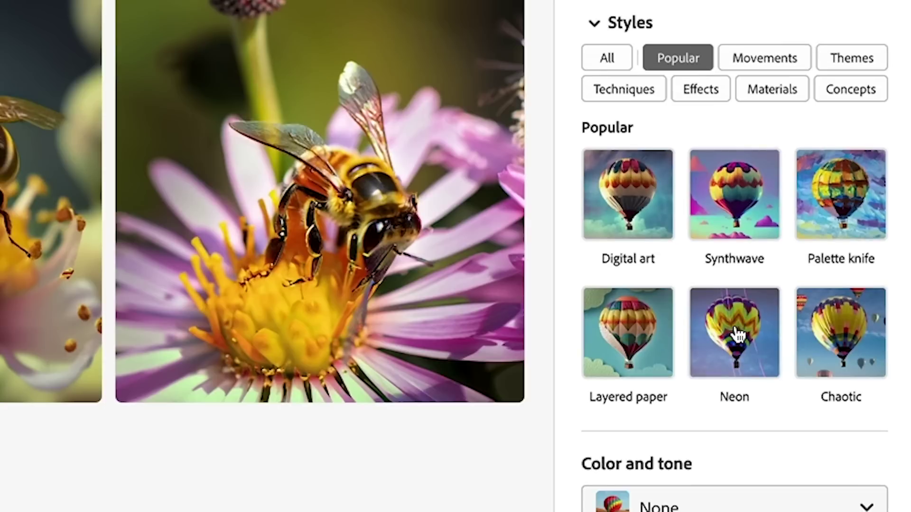
- Apply the Cyberpunk style from the Popular styles to the bee images
{"action": "left_click", "coordinate": [608, 61]}
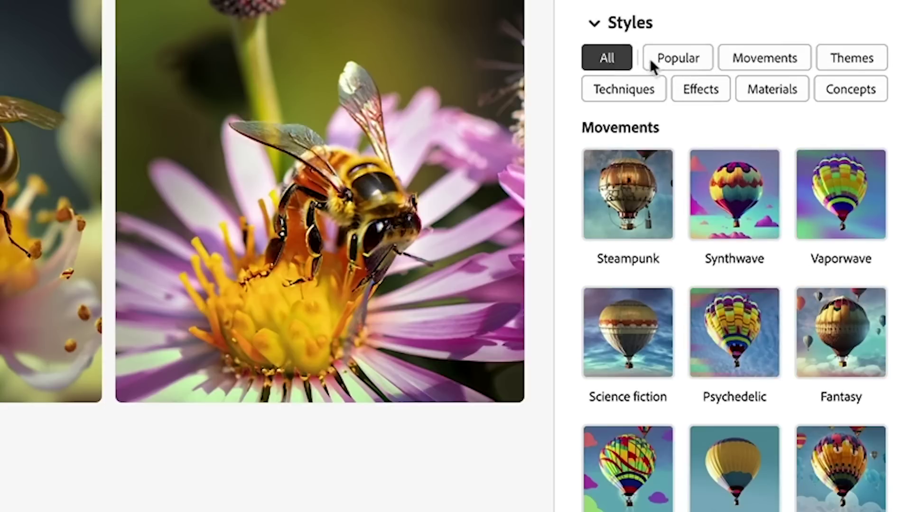
{"action": "scroll", "coordinate": [654, 271], "scroll_direction": "down", "scroll_amount": 15}
{"action": "scroll", "coordinate": [654, 271], "scroll_direction": "up", "scroll_amount": 18}
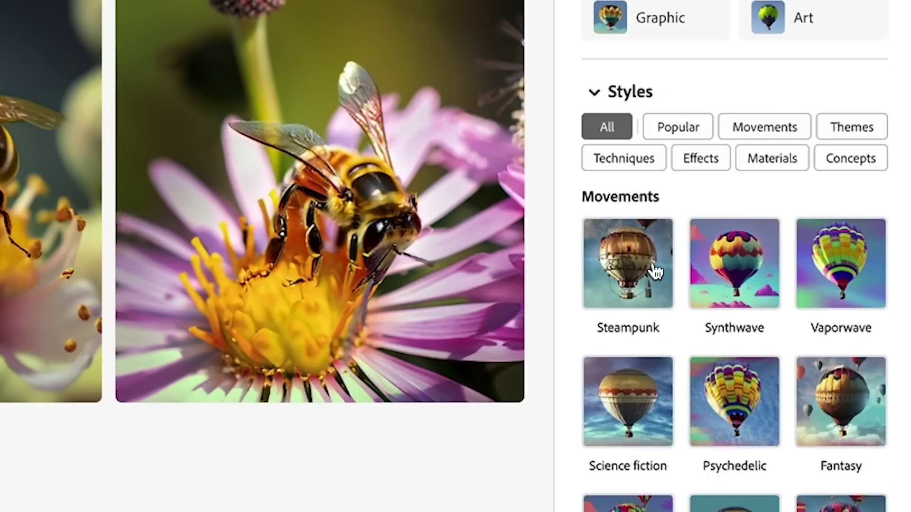
{"action": "left_click", "coordinate": [680, 198]}
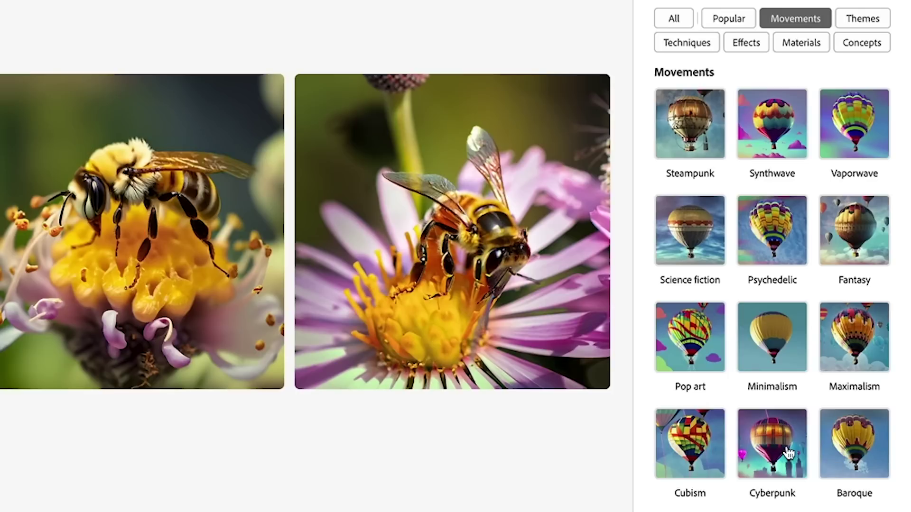
{"action": "left_click", "coordinate": [780, 459]}
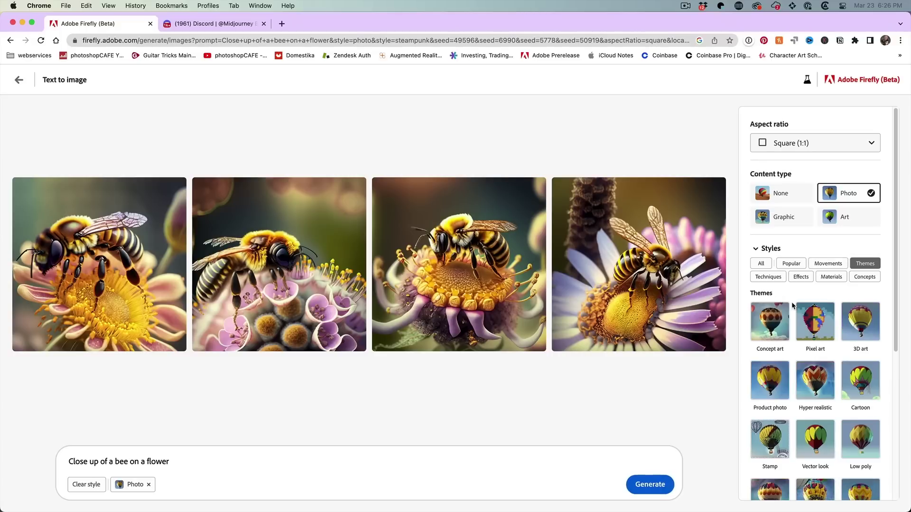
{"action": "scroll", "coordinate": [791, 305], "scroll_direction": "down", "scroll_amount": 5}
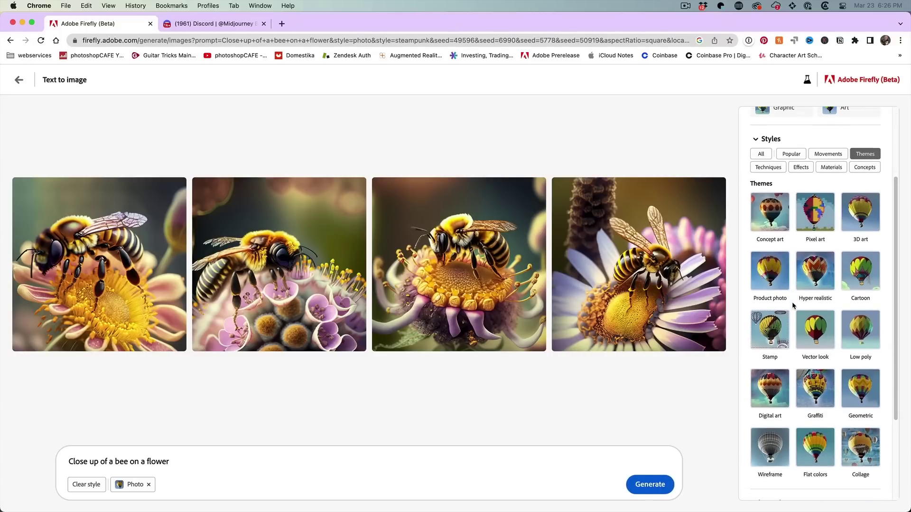
- Apply the Hyper realistic style to the bee images
{"action": "scroll", "coordinate": [810, 275], "scroll_direction": "down", "scroll_amount": 2}
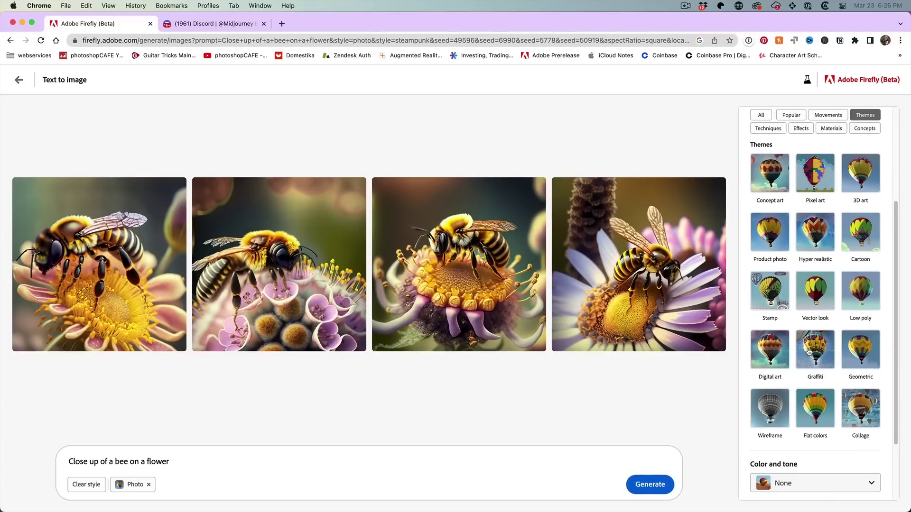
{"action": "scroll", "coordinate": [813, 335], "scroll_direction": "up", "scroll_amount": 2}
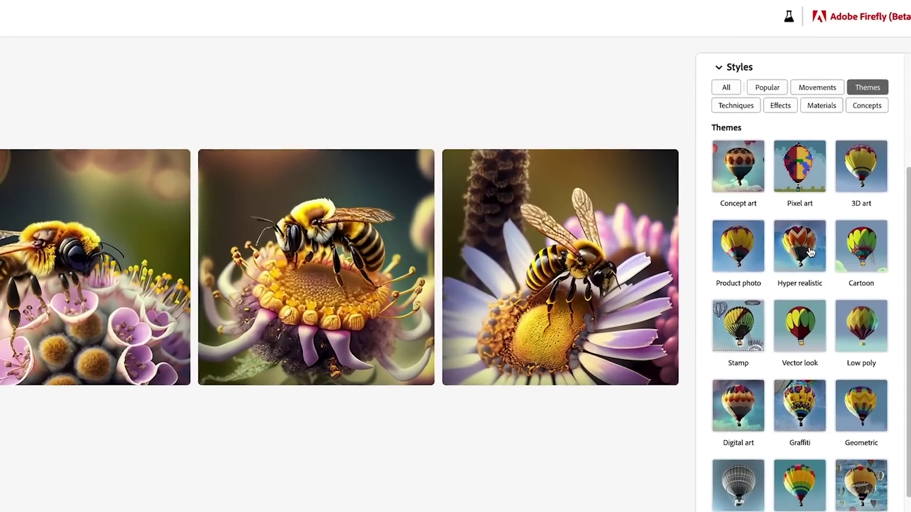
{"action": "left_click", "coordinate": [810, 251]}
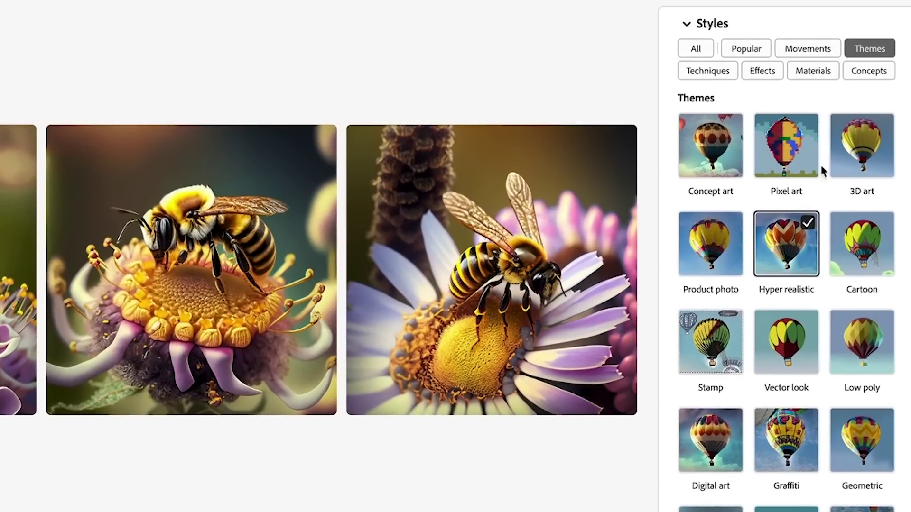
- Add the Bokeh effect style from the Effects group to the bees
{"action": "left_click", "coordinate": [713, 79]}
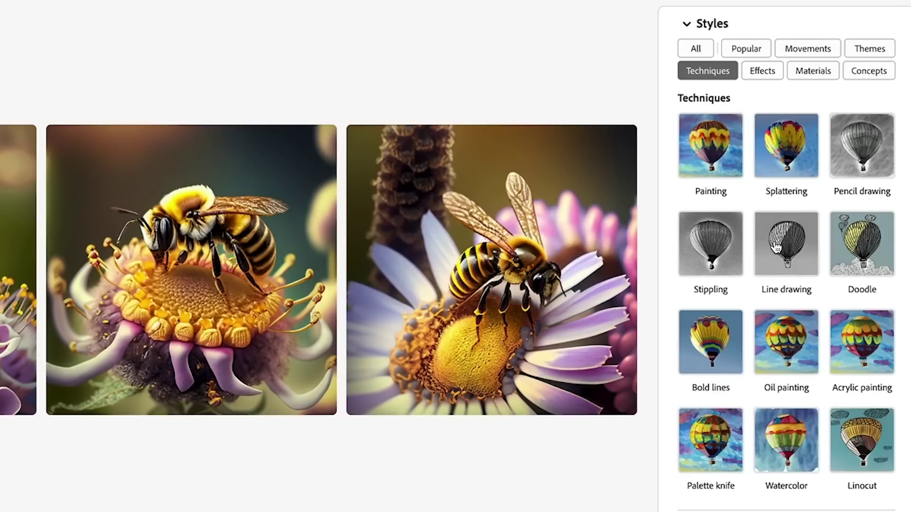
{"action": "scroll", "coordinate": [774, 246], "scroll_direction": "up", "scroll_amount": 2}
{"action": "scroll", "coordinate": [775, 247], "scroll_direction": "down", "scroll_amount": 3}
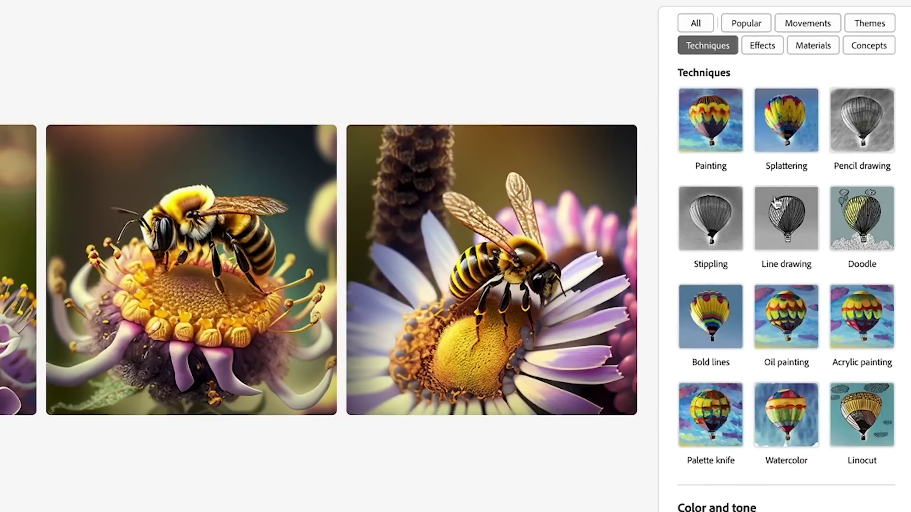
{"action": "left_click", "coordinate": [754, 46]}
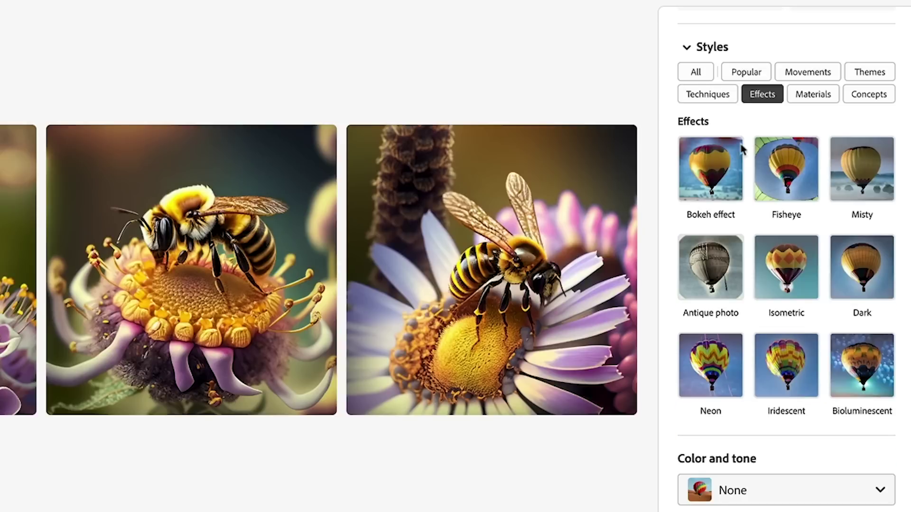
{"action": "left_click", "coordinate": [709, 179]}
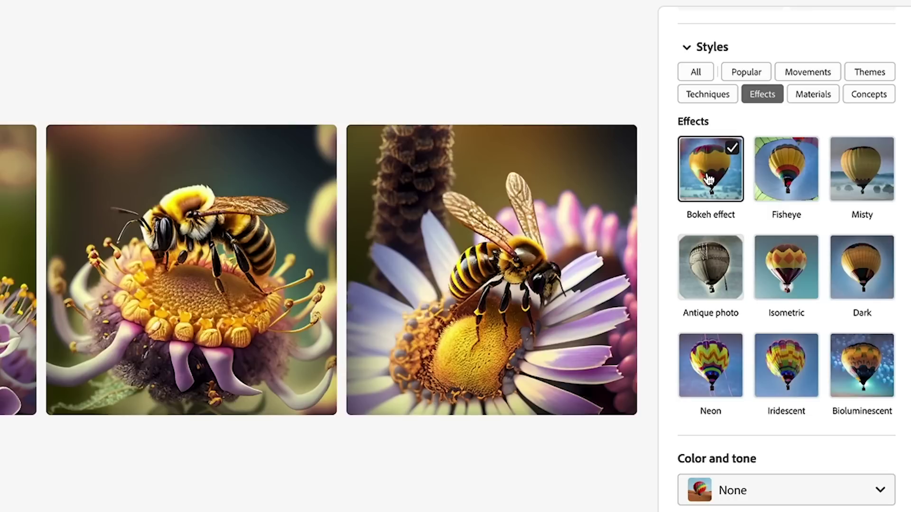
- Browse the Materials and then the Concepts style groups
{"action": "left_click", "coordinate": [812, 95]}
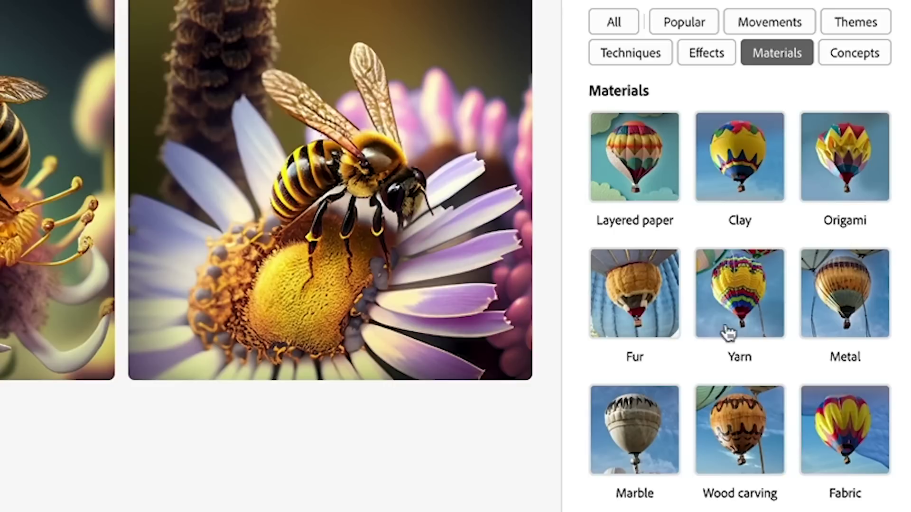
{"action": "scroll", "coordinate": [749, 285], "scroll_direction": "up", "scroll_amount": 1}
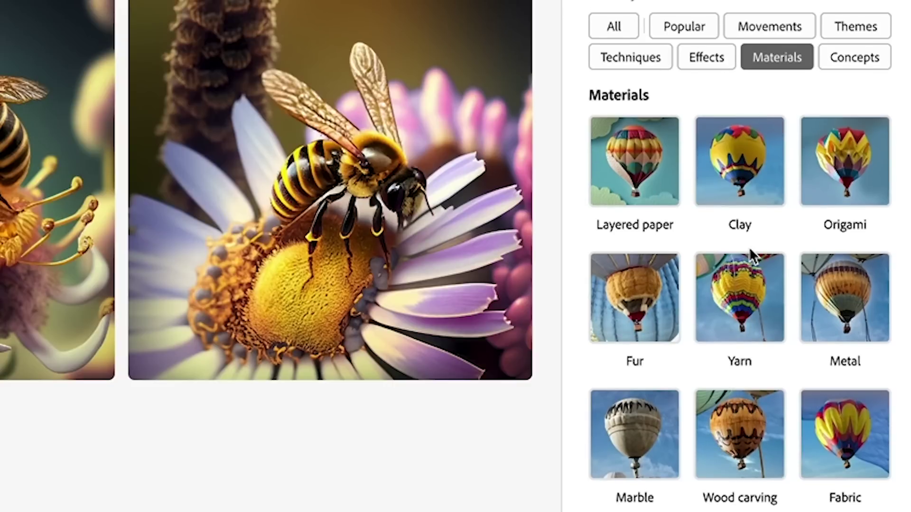
{"action": "left_click", "coordinate": [863, 66]}
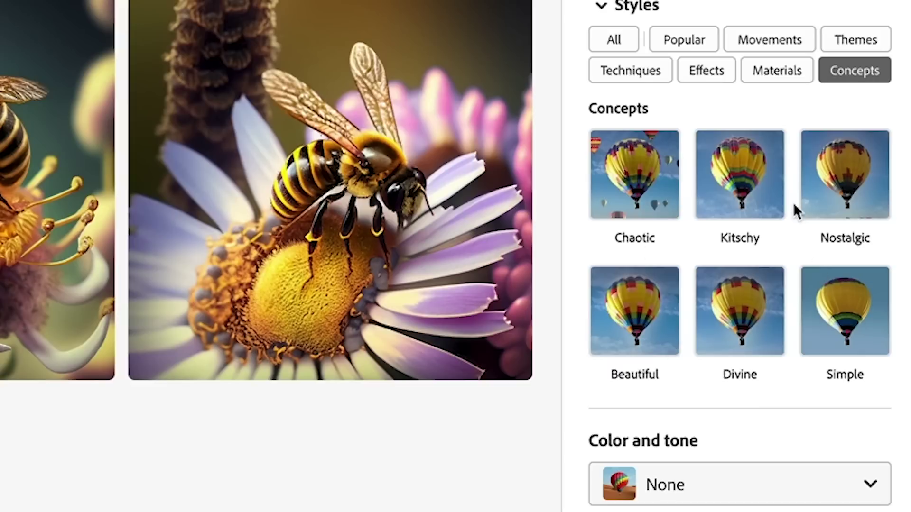
- Set the lighting to Dramatic lighting, leaving colour and tone unchanged
{"action": "left_click", "coordinate": [687, 493]}
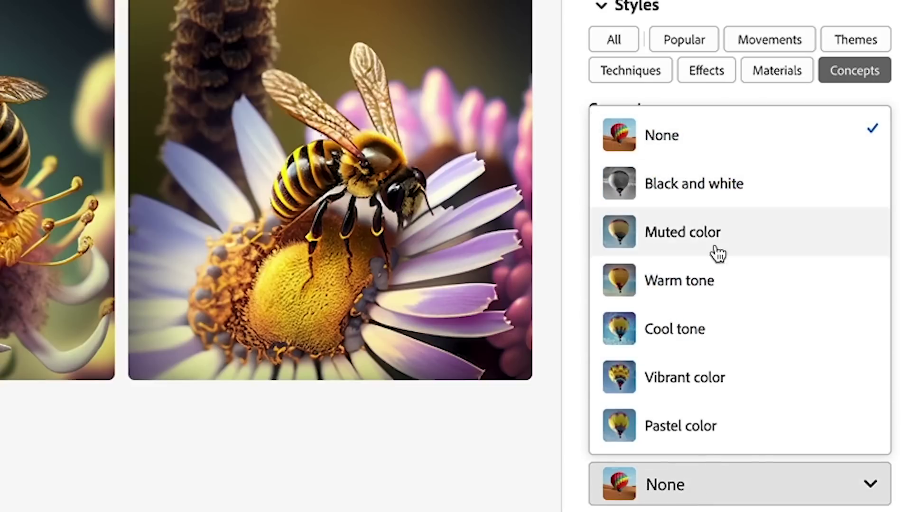
{"action": "left_click", "coordinate": [714, 482]}
{"action": "scroll", "coordinate": [712, 474], "scroll_direction": "down", "scroll_amount": 3}
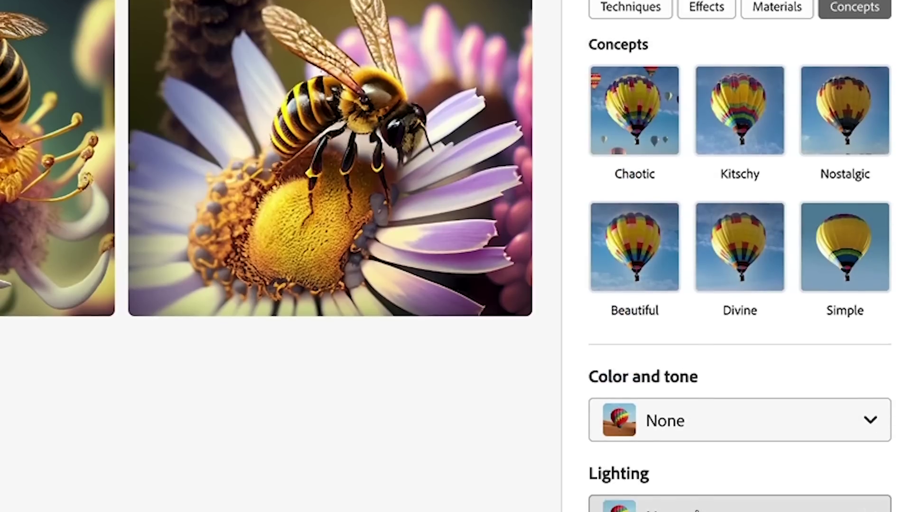
{"action": "left_click", "coordinate": [712, 472]}
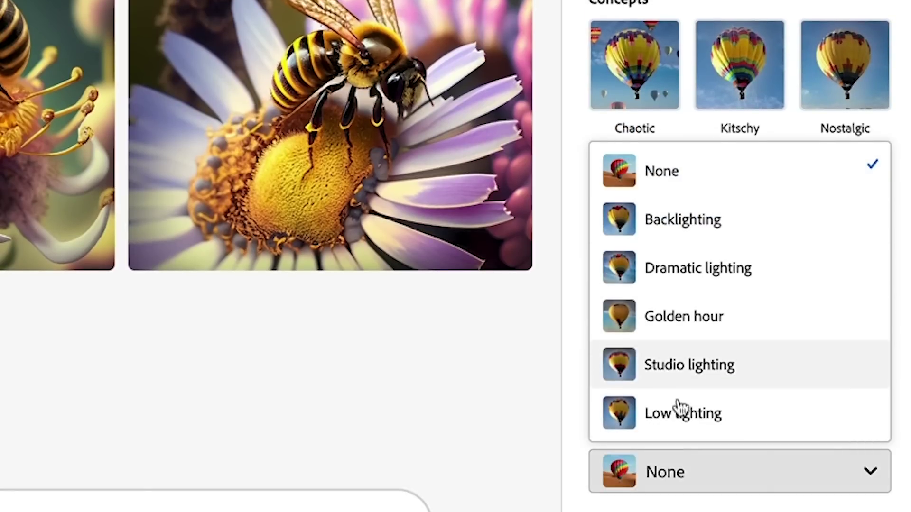
{"action": "left_click", "coordinate": [688, 277]}
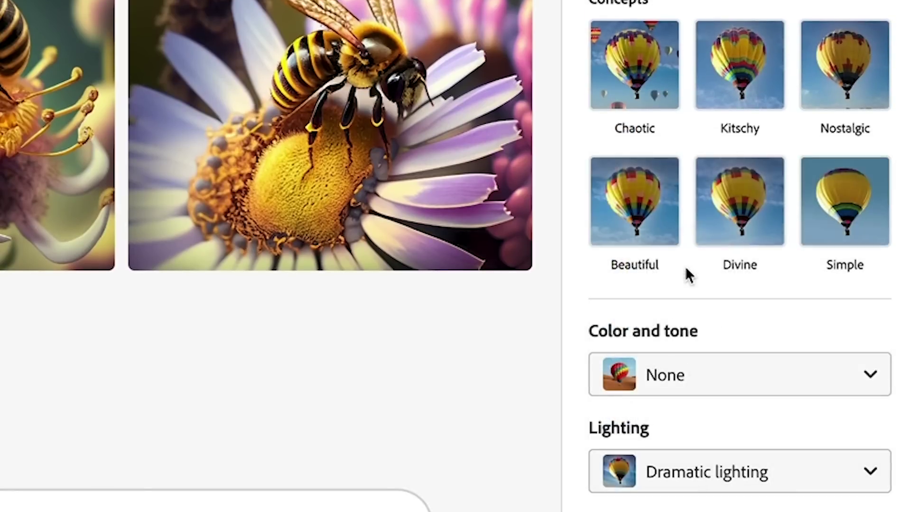
- Set the composition to Close up and generate new bee images
{"action": "scroll", "coordinate": [692, 434], "scroll_direction": "down", "scroll_amount": 2}
{"action": "left_click", "coordinate": [675, 474]}
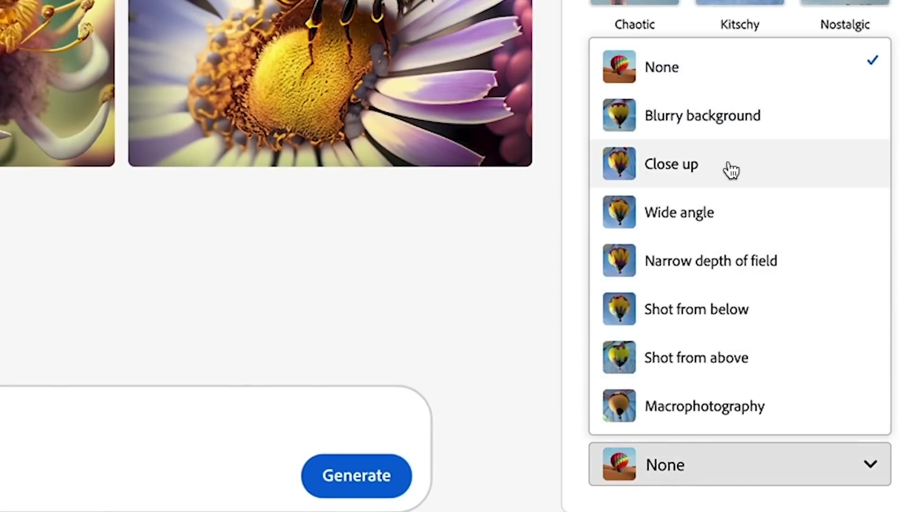
{"action": "left_click", "coordinate": [701, 166]}
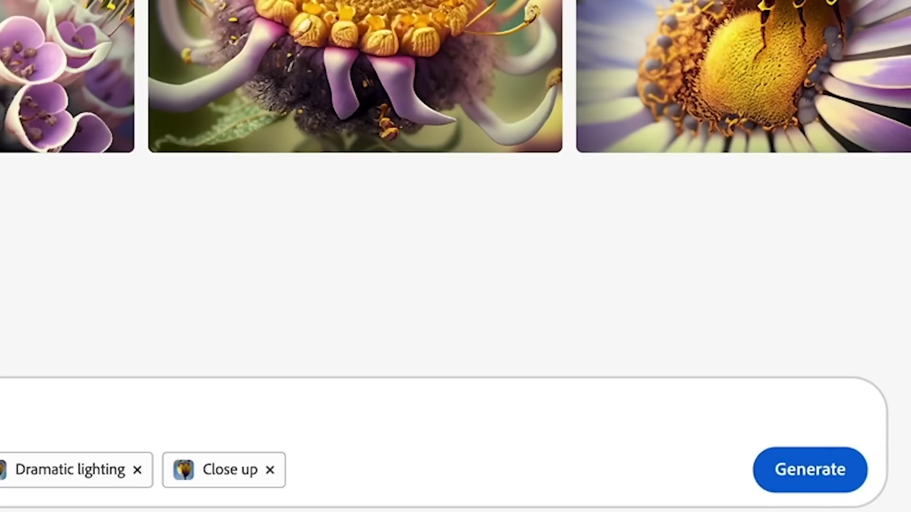
{"action": "left_click", "coordinate": [783, 477]}
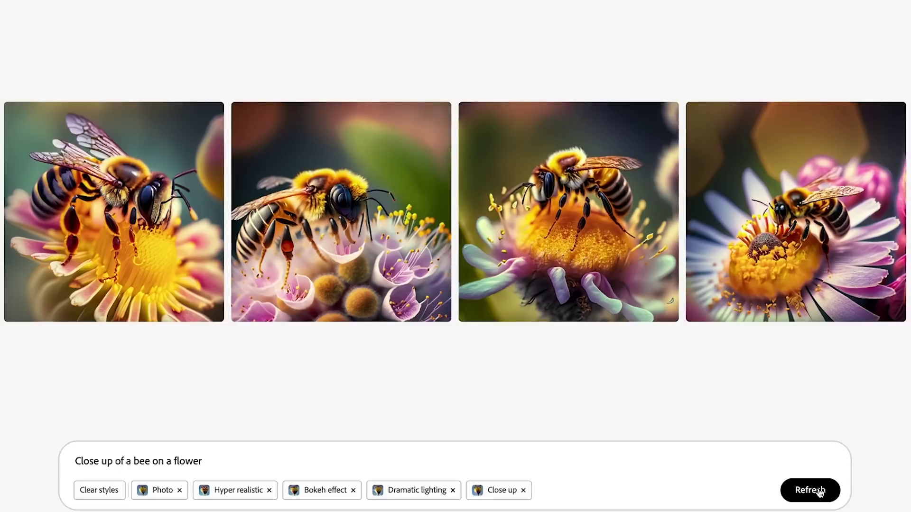
- Use Show similar on the first bee image to regenerate the other three
{"action": "mouse_move", "coordinate": [302, 179]}
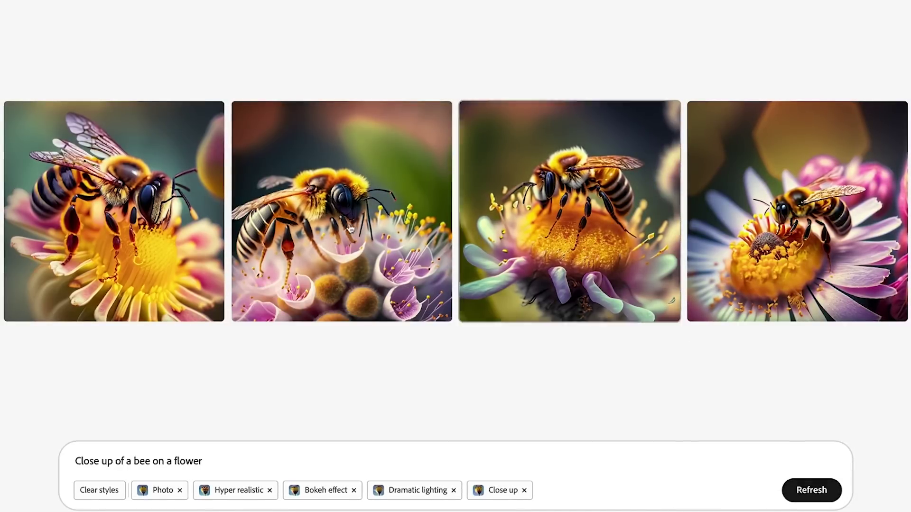
{"action": "mouse_move", "coordinate": [164, 180]}
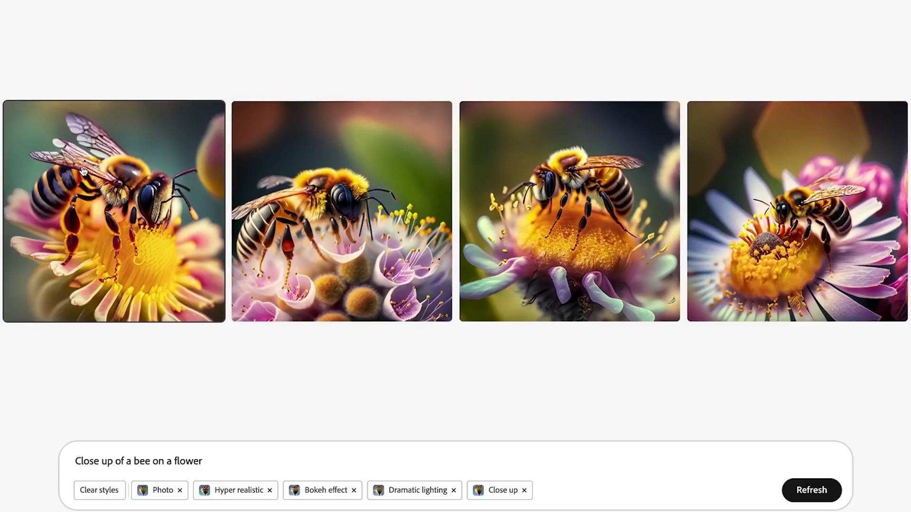
{"action": "mouse_move", "coordinate": [84, 171]}
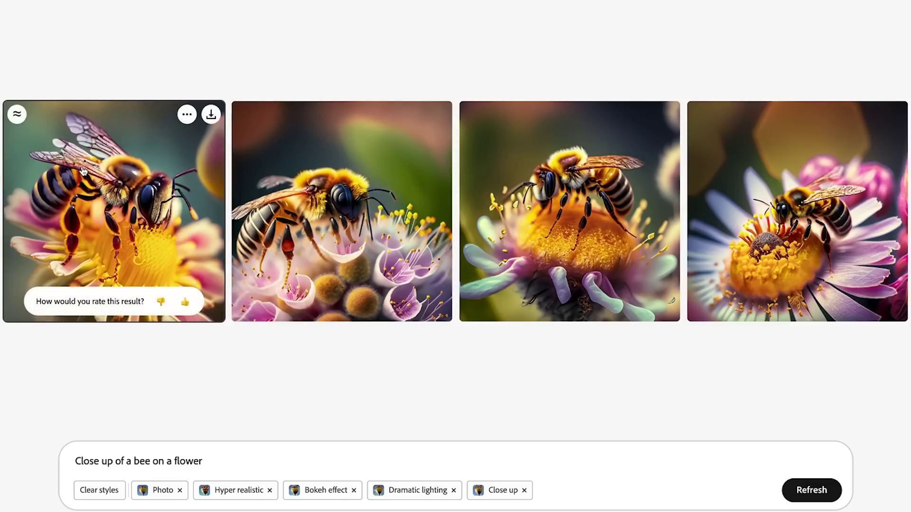
{"action": "left_click", "coordinate": [17, 115]}
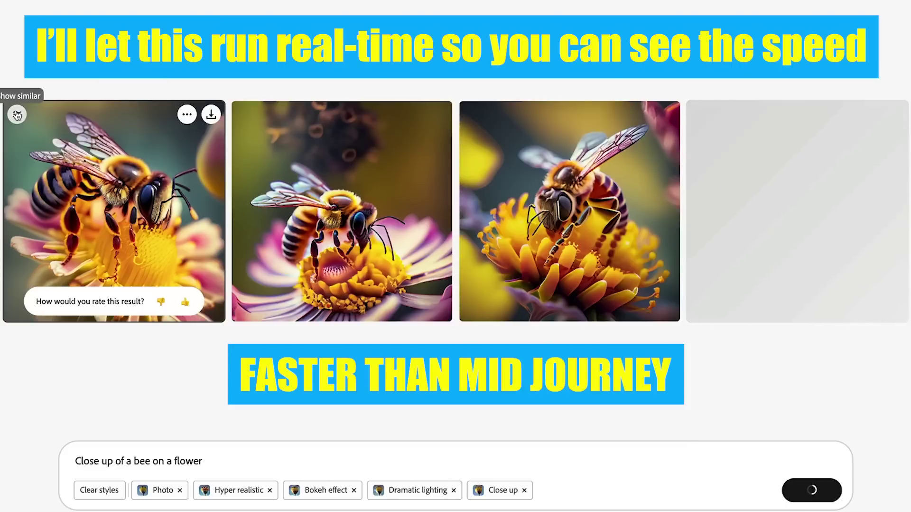
{"action": "left_click", "coordinate": [187, 114]}
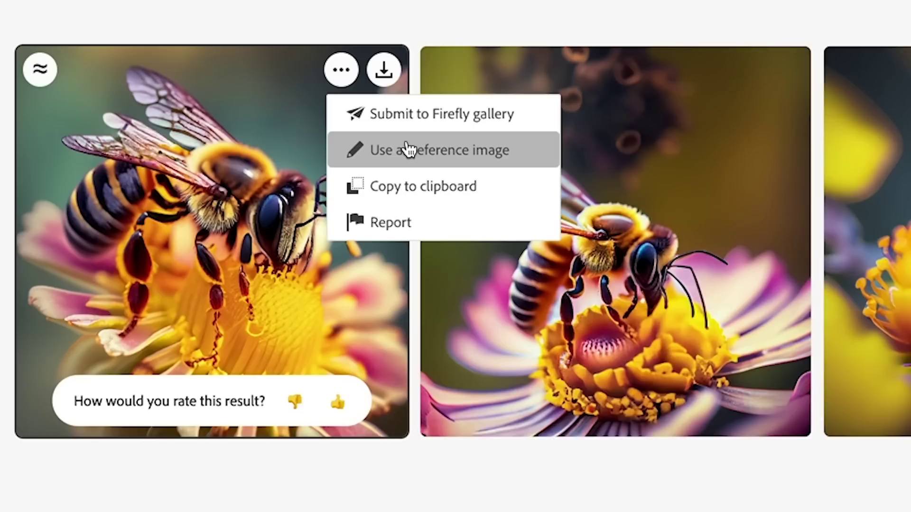
- Download the first bee image as a JPG with content credentials and open it
{"action": "left_click", "coordinate": [384, 71]}
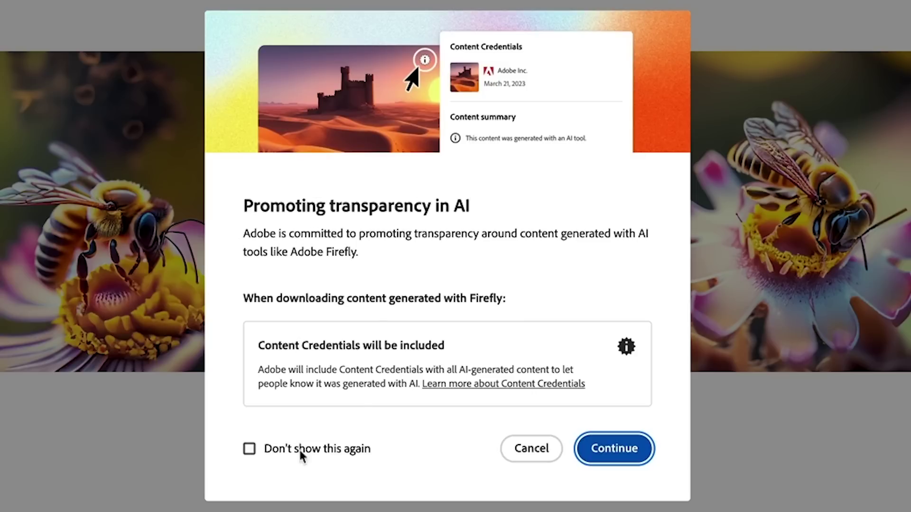
{"action": "left_click", "coordinate": [596, 464]}
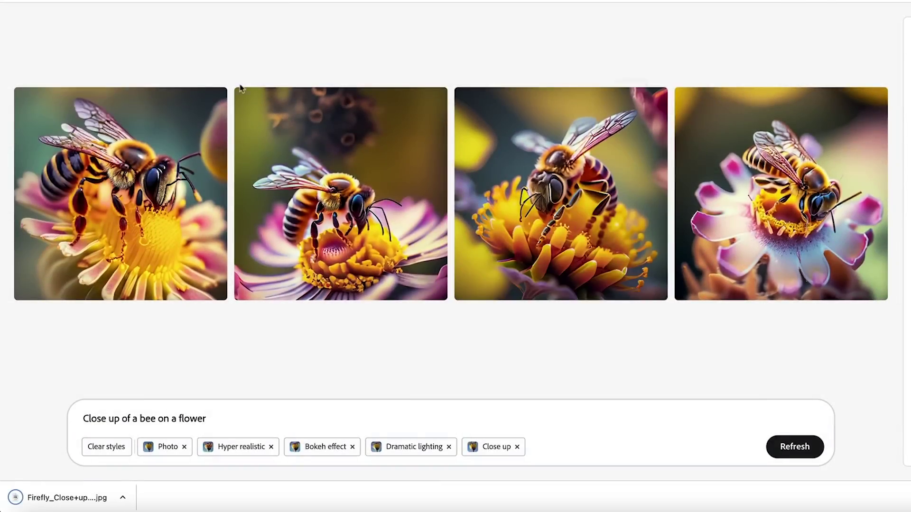
{"action": "left_click", "coordinate": [76, 497]}
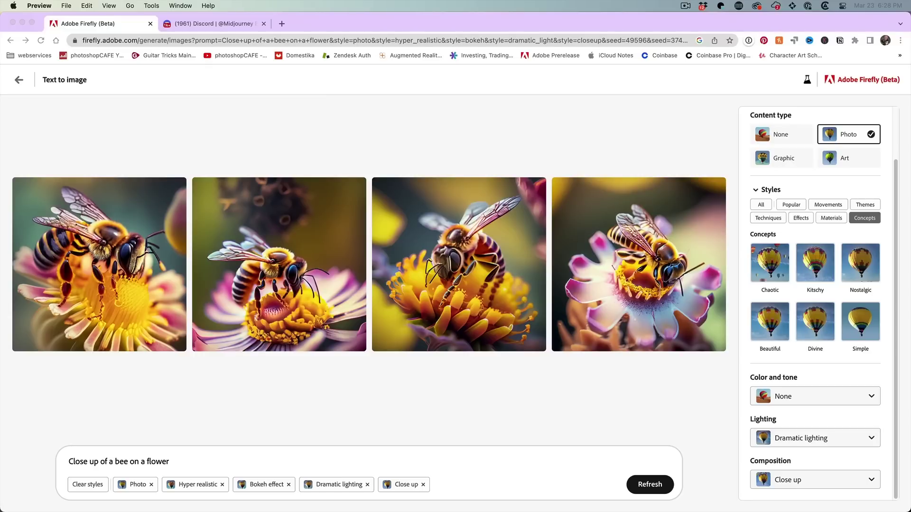
- Clear all styles, generate a detailed futuristic steampunk island with an airship, and set Photo
{"action": "left_click", "coordinate": [180, 459]}
{"action": "left_click", "coordinate": [95, 484]}
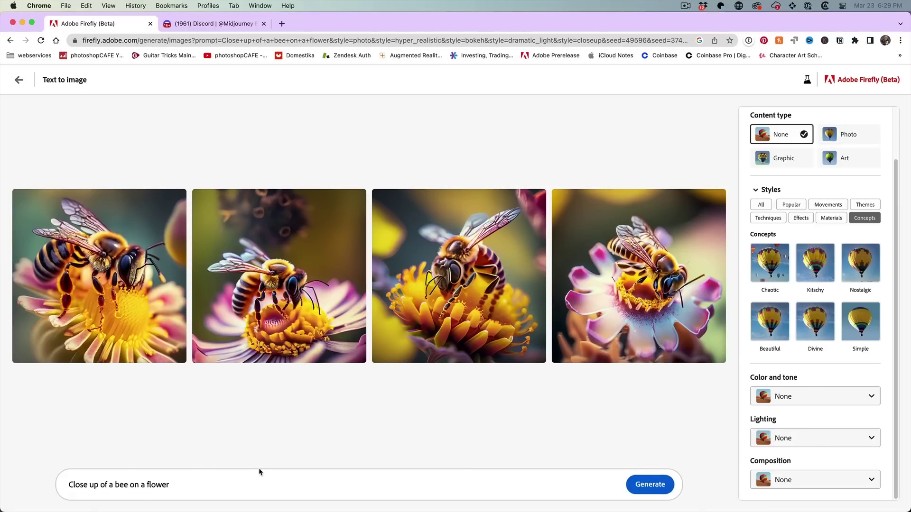
{"action": "left_click_drag", "start_coordinate": [209, 485], "coordinate": [74, 478]}
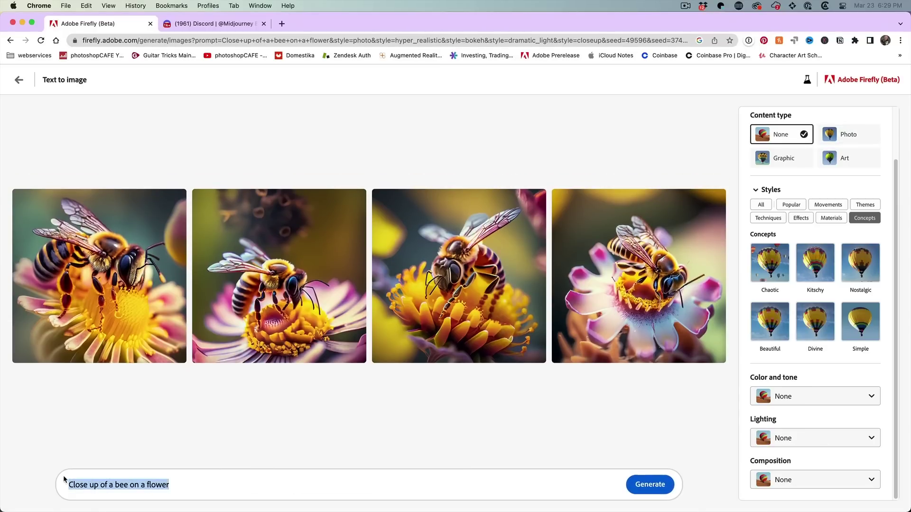
{"action": "type", "text": "person"}
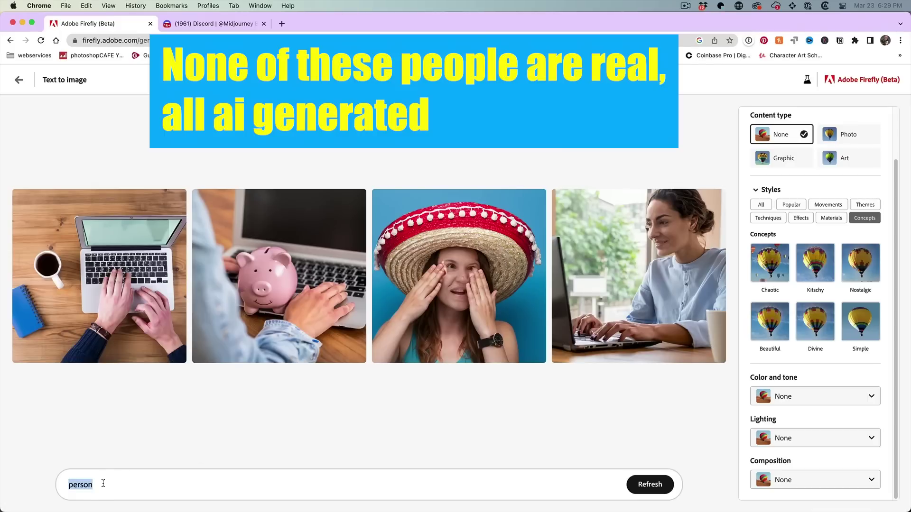
{"action": "type", "text": "highly detailed futuristic steampunk island with an airship overhead"}
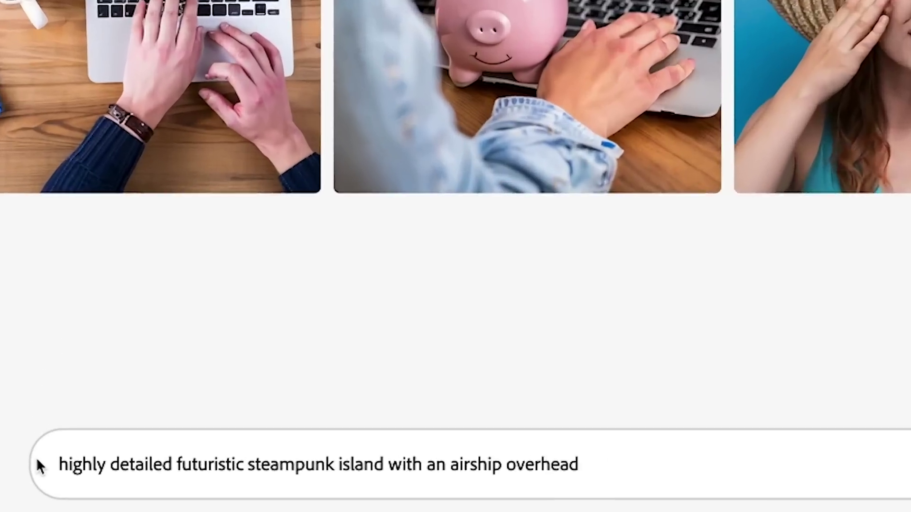
{"action": "key", "text": "Return"}
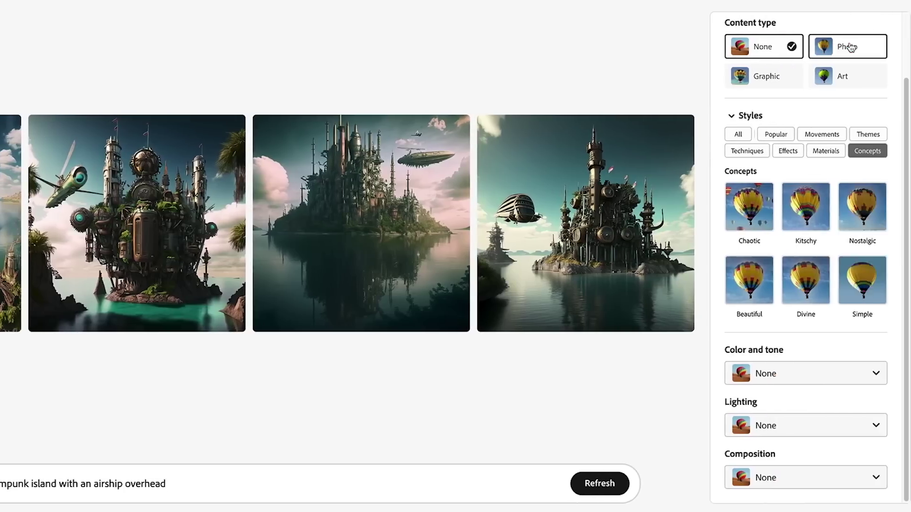
{"action": "left_click", "coordinate": [849, 46]}
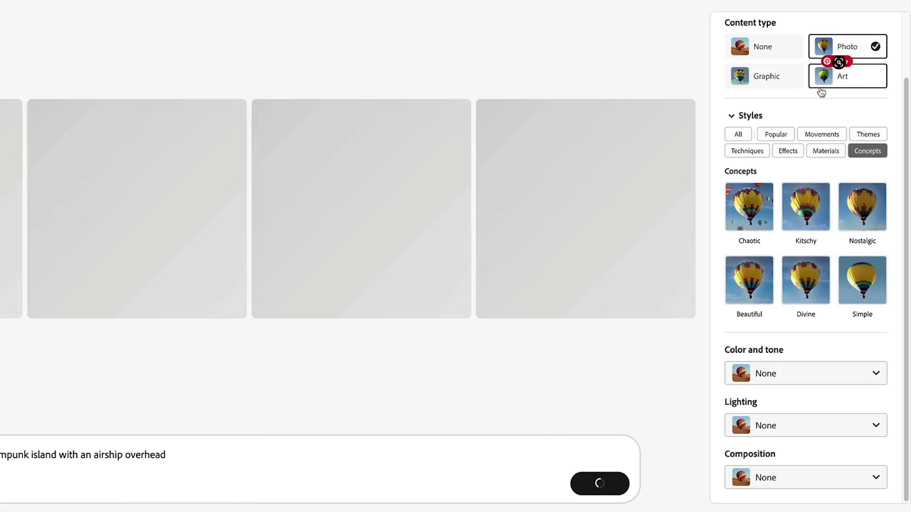
- Add the Steampunk and Fantasy styles to the island prompt
{"action": "left_click", "coordinate": [738, 134]}
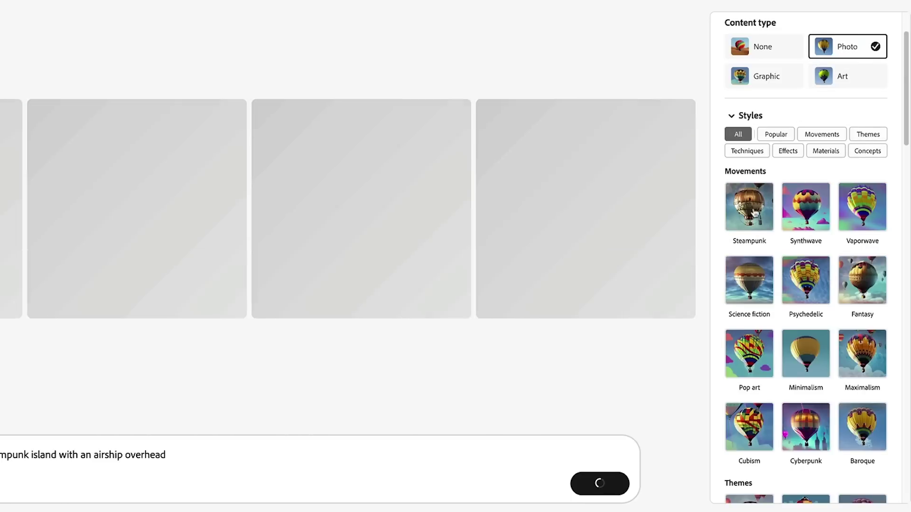
{"action": "left_click", "coordinate": [755, 213]}
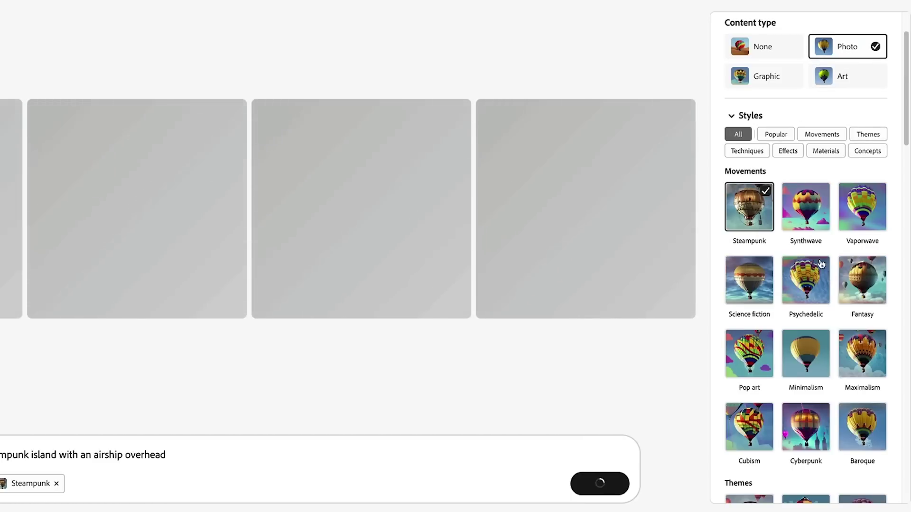
{"action": "scroll", "coordinate": [862, 279], "scroll_direction": "down", "scroll_amount": 4}
{"action": "left_click", "coordinate": [871, 114]}
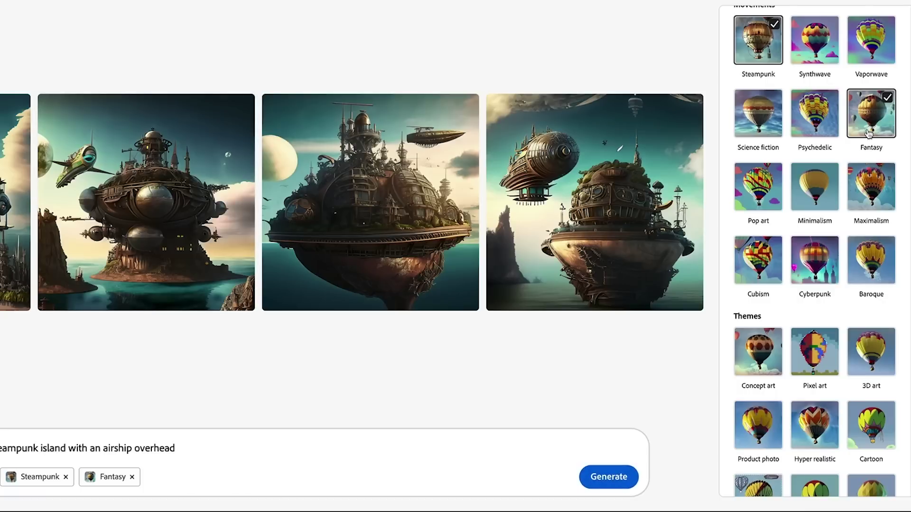
- Add the Concept art and Digital art styles and regenerate the images
{"action": "scroll", "coordinate": [769, 190], "scroll_direction": "down", "scroll_amount": 4}
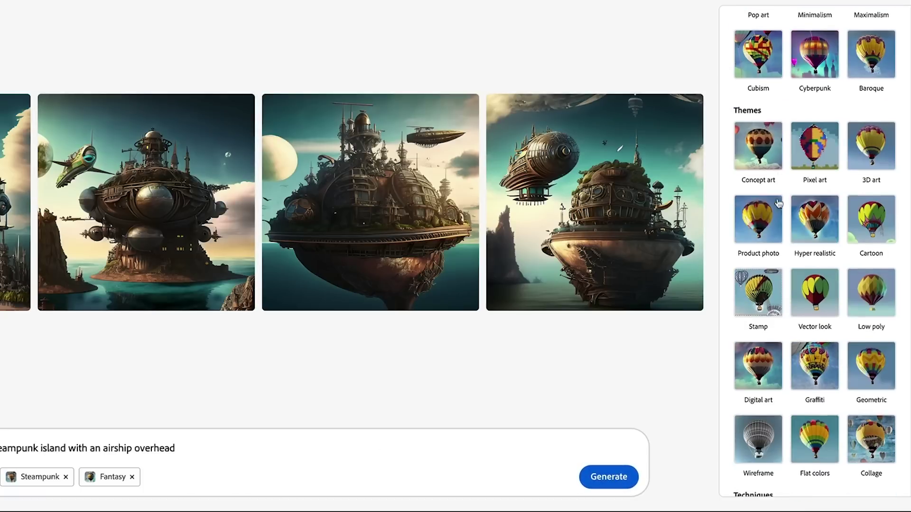
{"action": "left_click", "coordinate": [763, 152]}
{"action": "scroll", "coordinate": [787, 180], "scroll_direction": "down", "scroll_amount": 4}
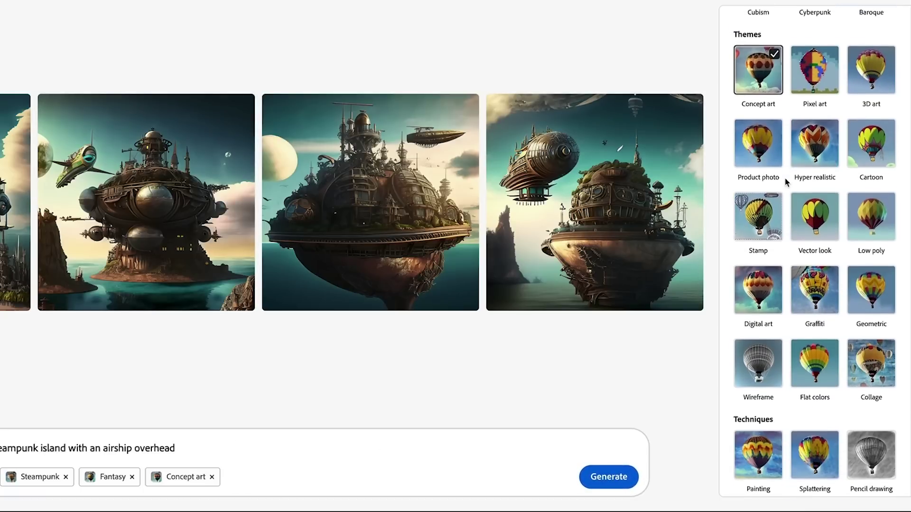
{"action": "left_click", "coordinate": [759, 152]}
{"action": "scroll", "coordinate": [797, 178], "scroll_direction": "down", "scroll_amount": 2}
{"action": "scroll", "coordinate": [791, 340], "scroll_direction": "down", "scroll_amount": 10}
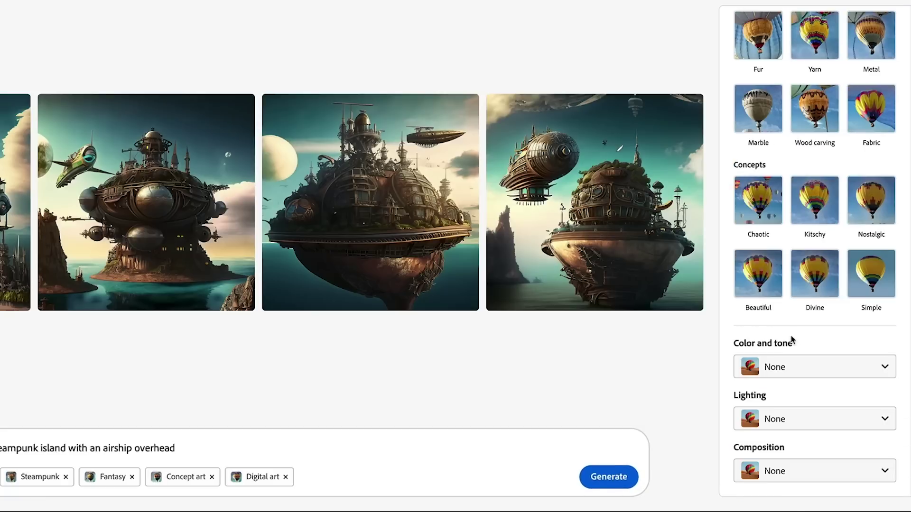
{"action": "left_click", "coordinate": [609, 477]}
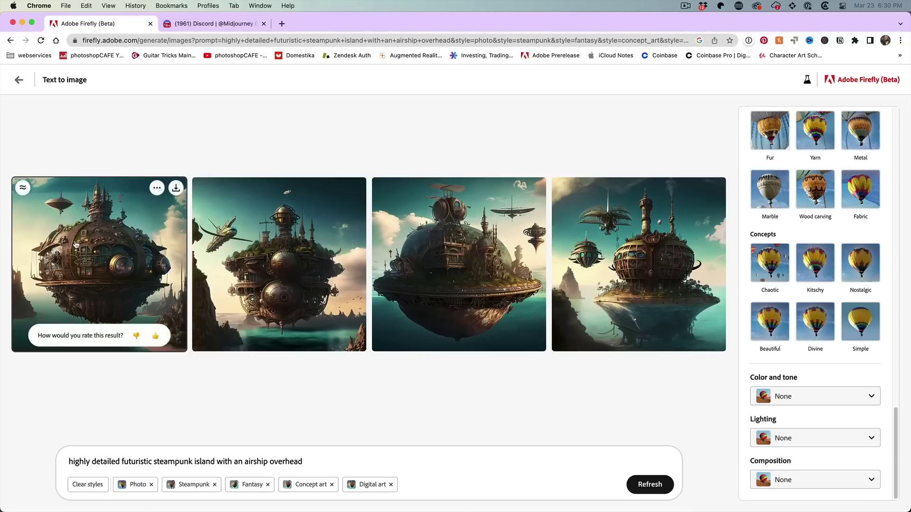
- View each of the four steampunk island images in the lightbox, then close it
{"action": "left_click", "coordinate": [75, 244]}
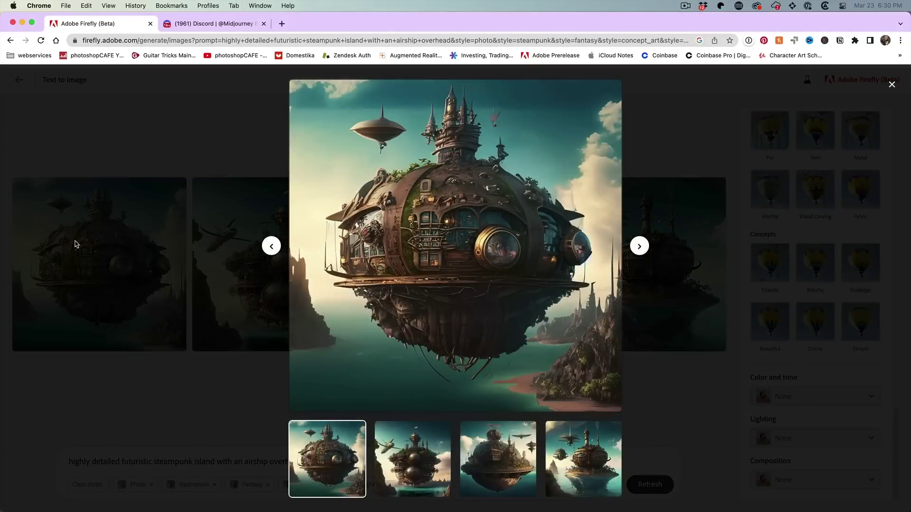
{"action": "mouse_move", "coordinate": [440, 214]}
{"action": "left_click", "coordinate": [389, 440]}
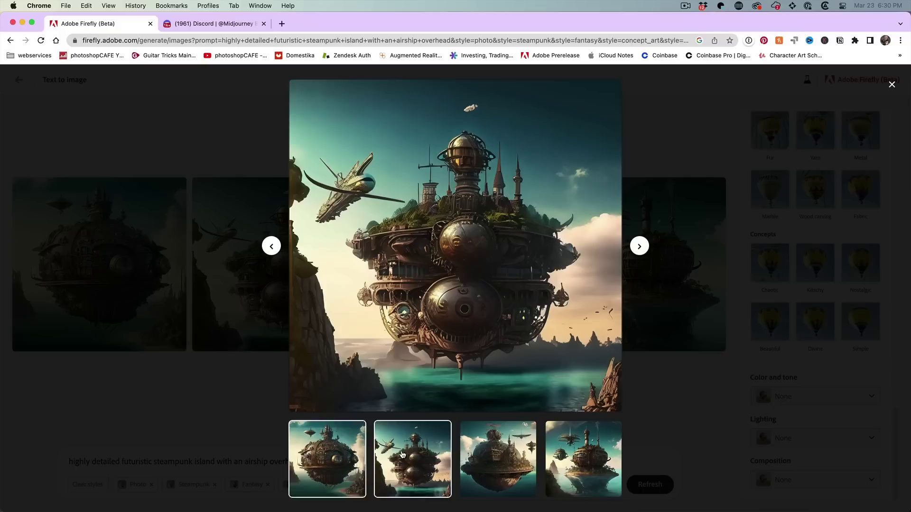
{"action": "left_click", "coordinate": [500, 459]}
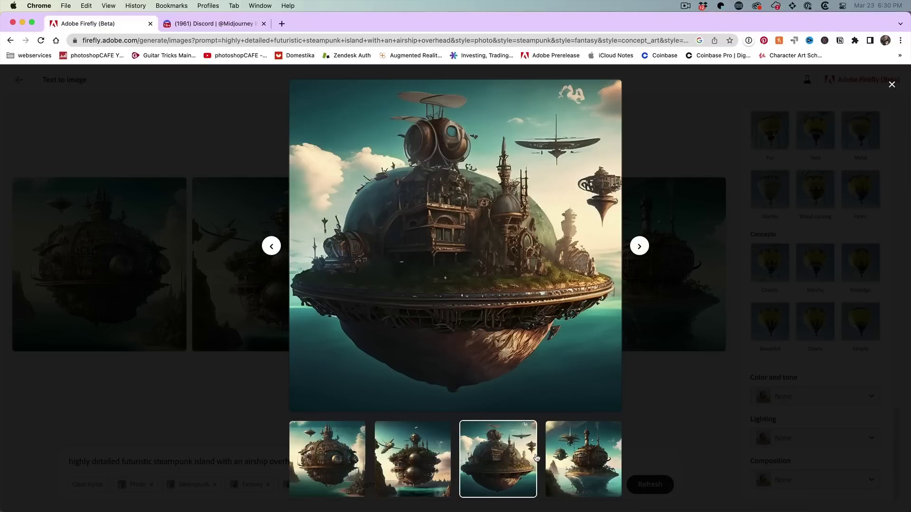
{"action": "left_click", "coordinate": [576, 458]}
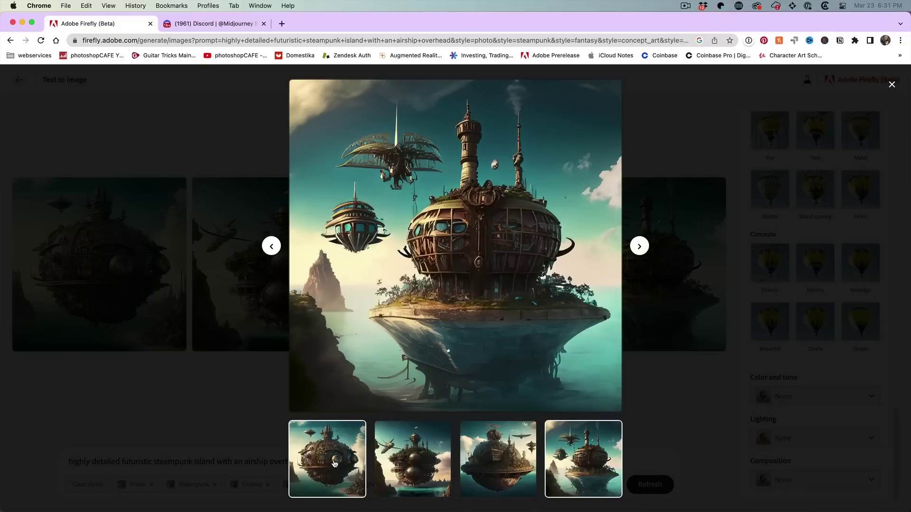
{"action": "left_click", "coordinate": [326, 438]}
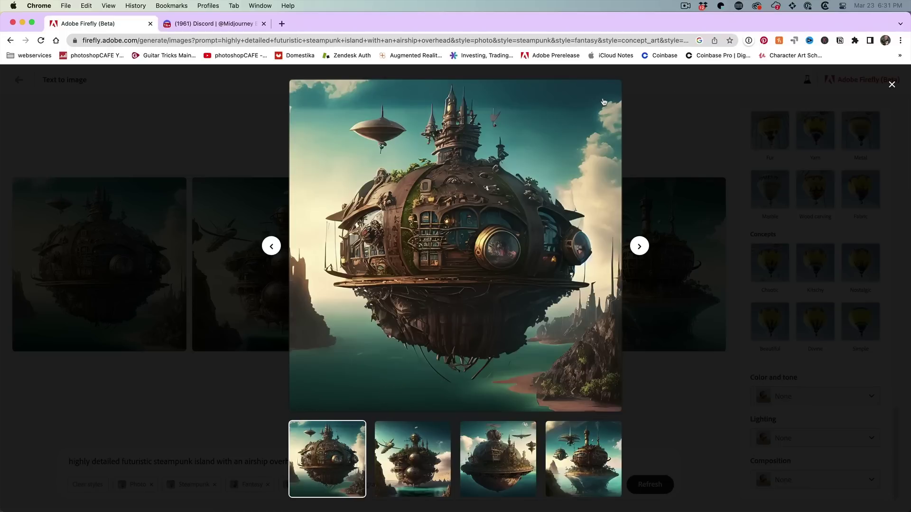
{"action": "left_click", "coordinate": [669, 95]}
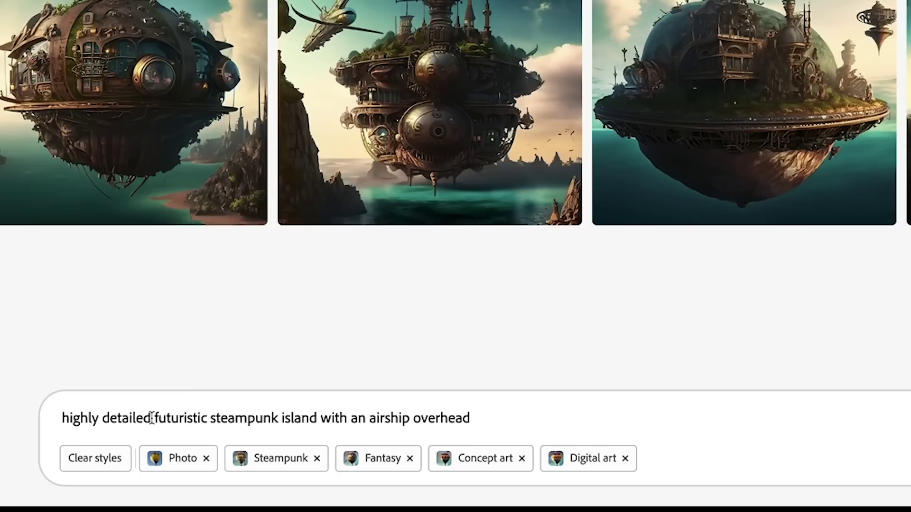
- Insert 'cubic' before 'futuristic' in the prompt and regenerate
{"action": "left_click", "coordinate": [154, 418]}
{"action": "type", "text": "cubic"}
{"action": "key", "text": "Return"}
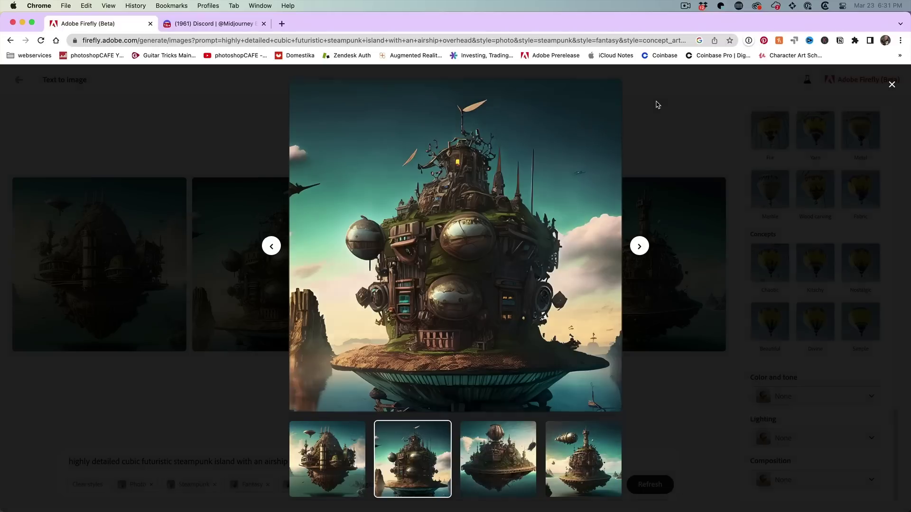
{"action": "left_click", "coordinate": [658, 105]}
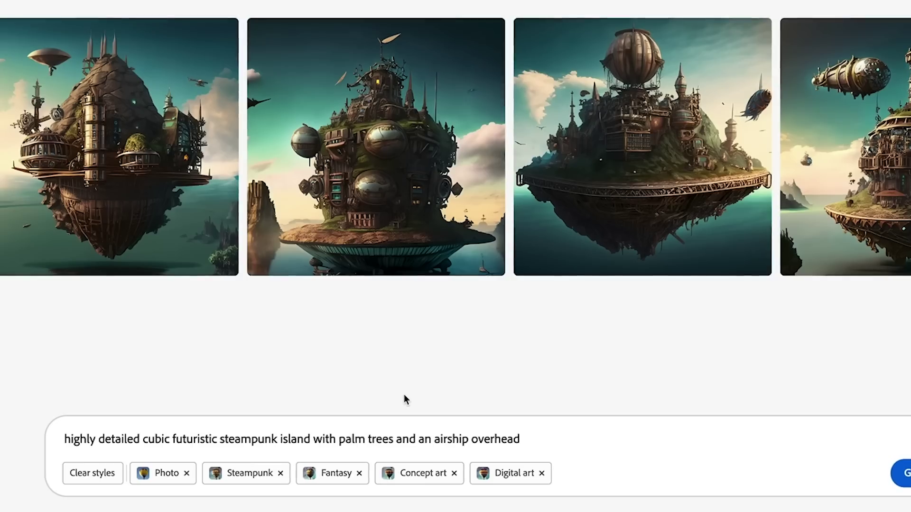
- Change 'an airship' to 'airships', regenerate, and select the whole prompt text
{"action": "key", "text": "Delete"}
{"action": "key", "text": "Delete"}
{"action": "key", "text": "Delete"}
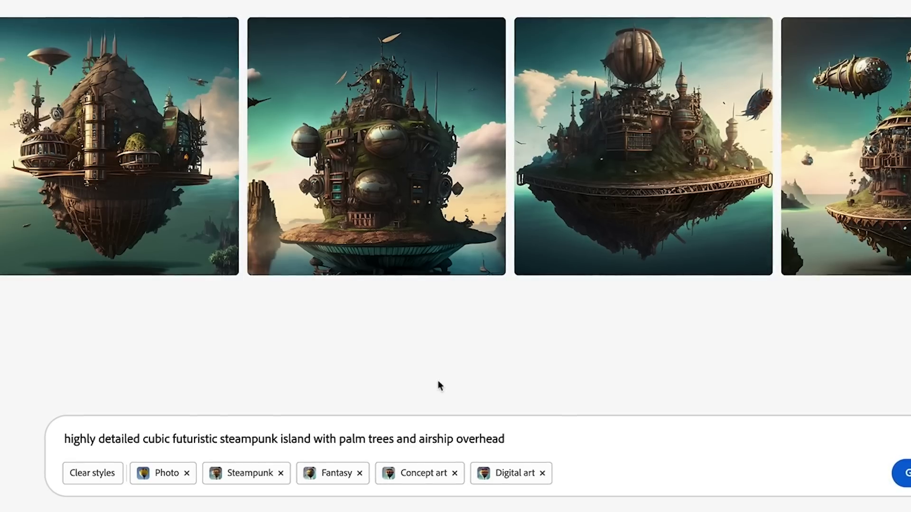
{"action": "type", "text": "s"}
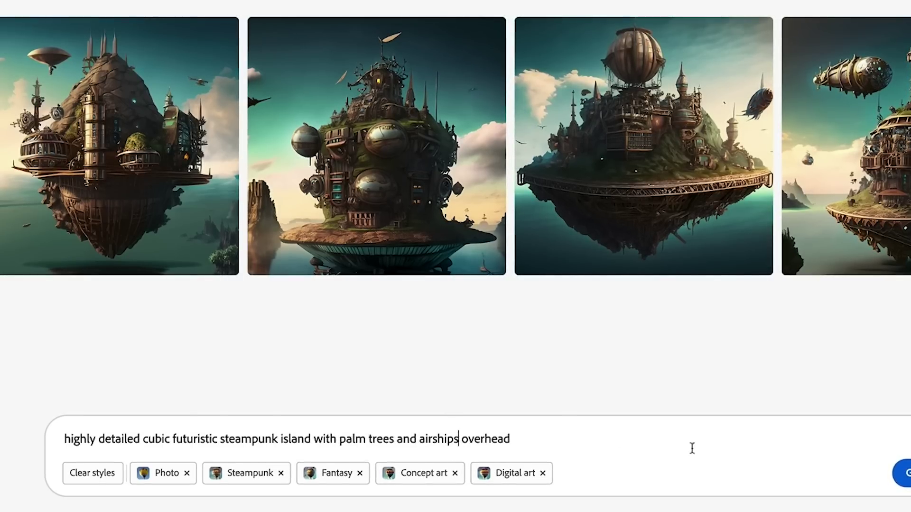
{"action": "left_click", "coordinate": [905, 476]}
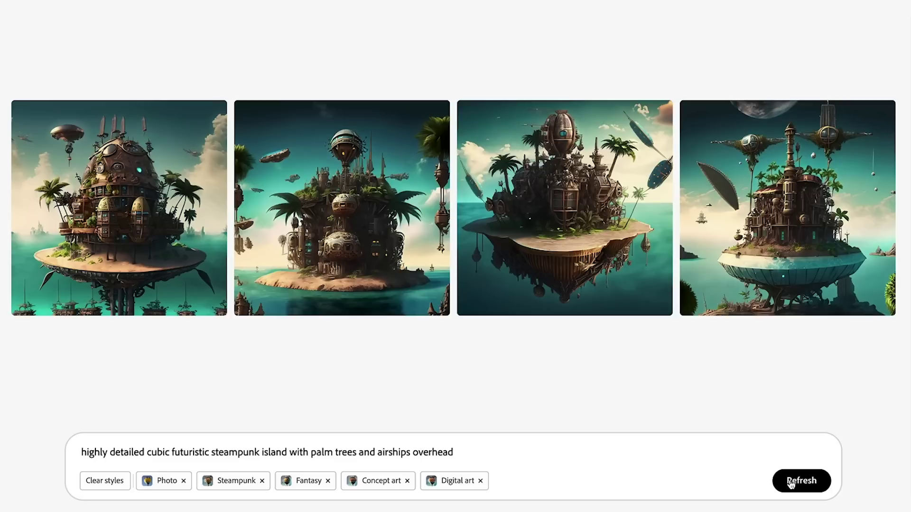
{"action": "triple_click", "coordinate": [469, 452]}
{"action": "key", "text": "ctrl+c"}
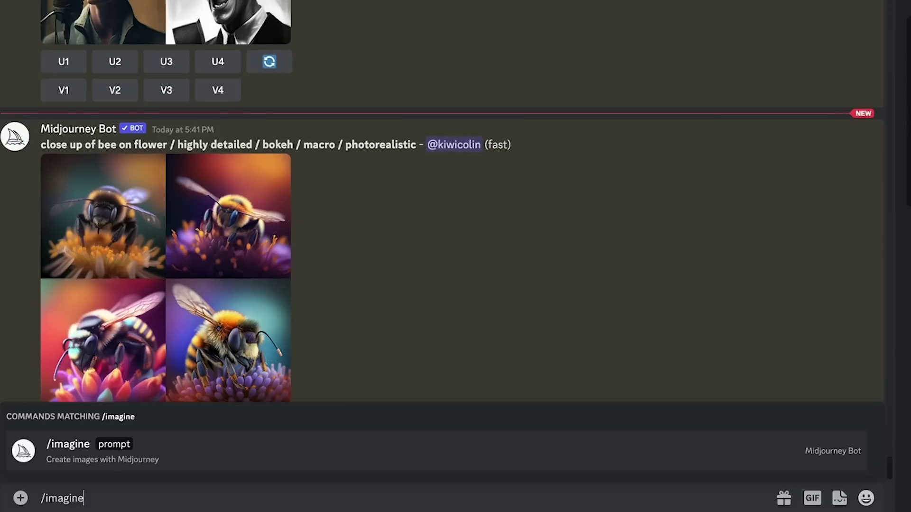
- Submit the pasted Firefly palm-tree island prompt to Midjourney's /imagine with '/ photorealistic /highly detailed' appended
{"action": "key", "text": "Tab"}
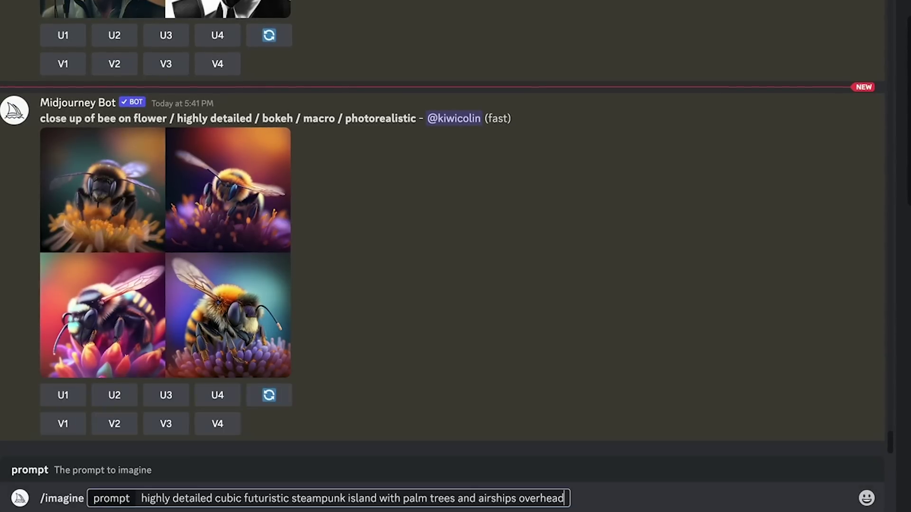
{"action": "key", "text": "ctrl+v"}
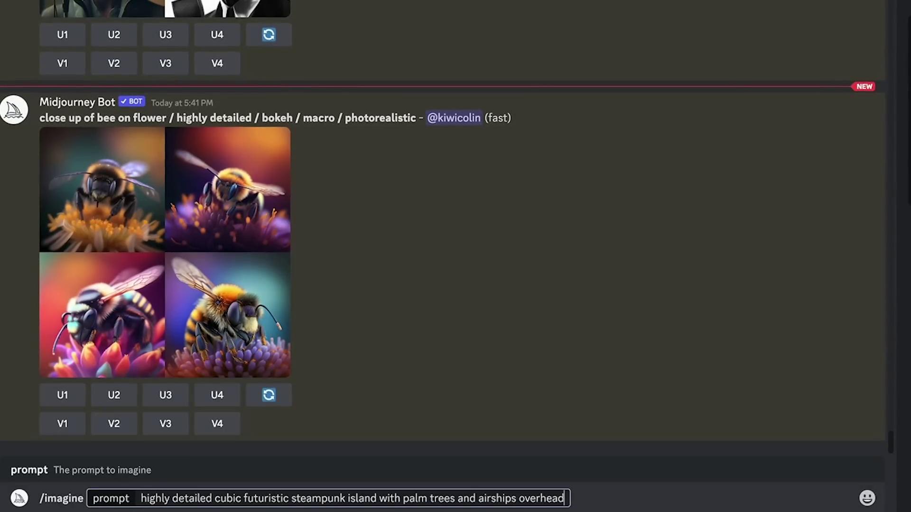
{"action": "type", "text": "p"}
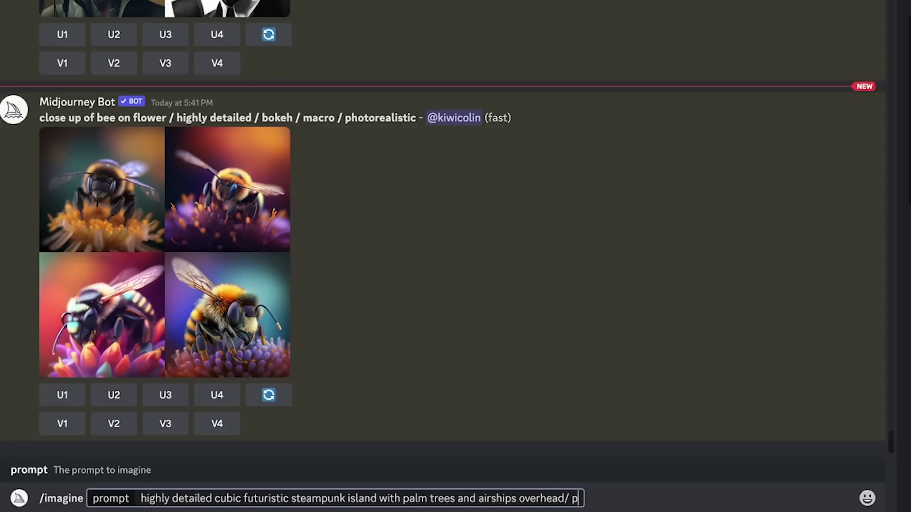
{"action": "type", "text": "hotorealistic "}
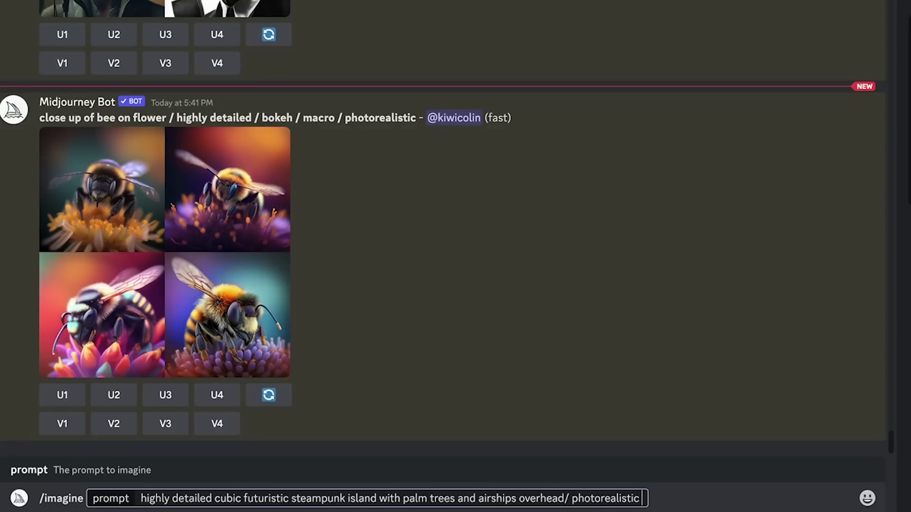
{"action": "type", "text": "/highly detailed"}
{"action": "key", "text": "Return"}
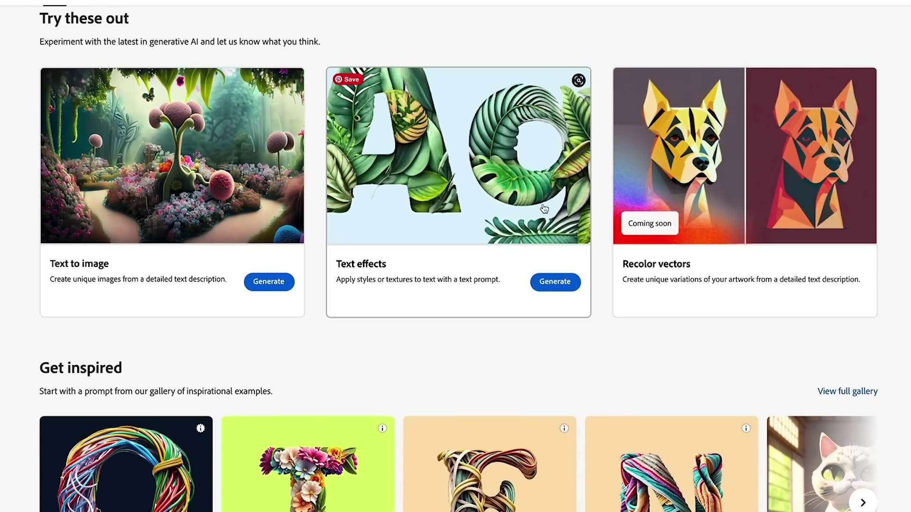
- Generate a zebra text effect spelling PSC, then add 'red and yellow' to the description
{"action": "left_click", "coordinate": [544, 209]}
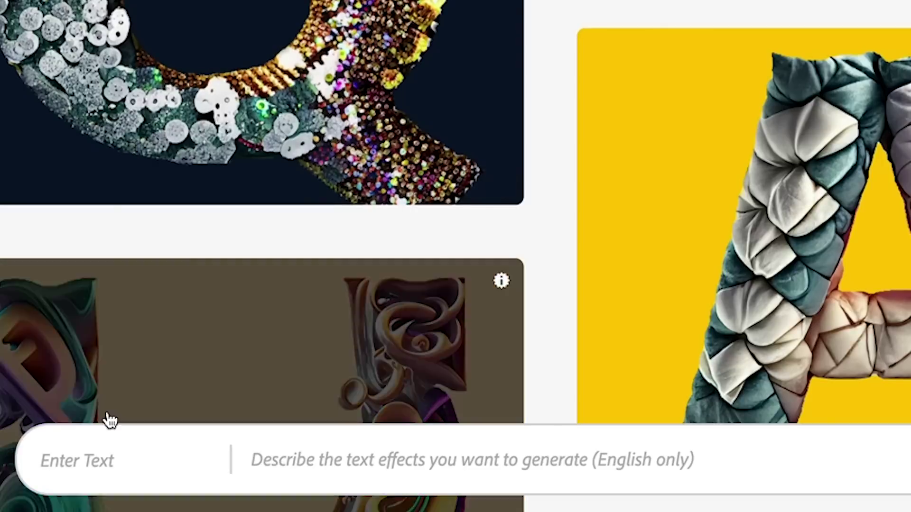
{"action": "left_click", "coordinate": [118, 463]}
{"action": "type", "text": "PSC"}
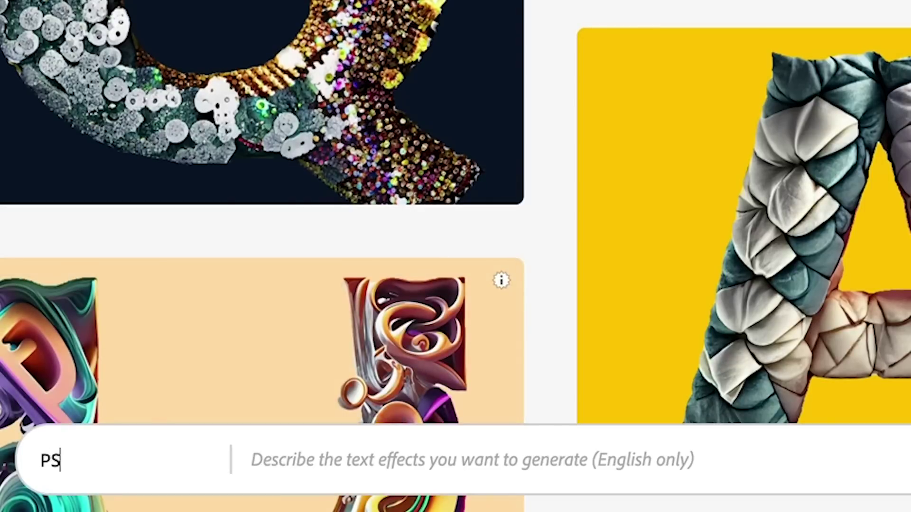
{"action": "left_click", "coordinate": [358, 455]}
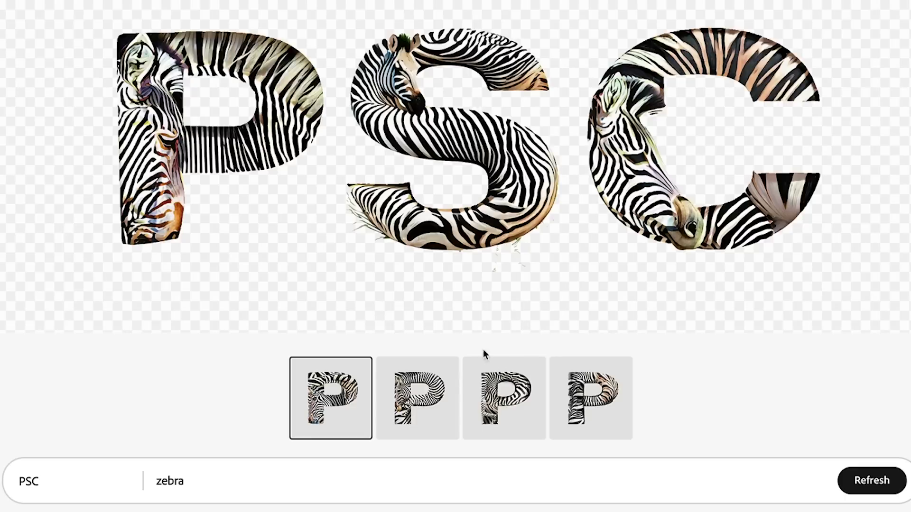
{"action": "left_click", "coordinate": [409, 388]}
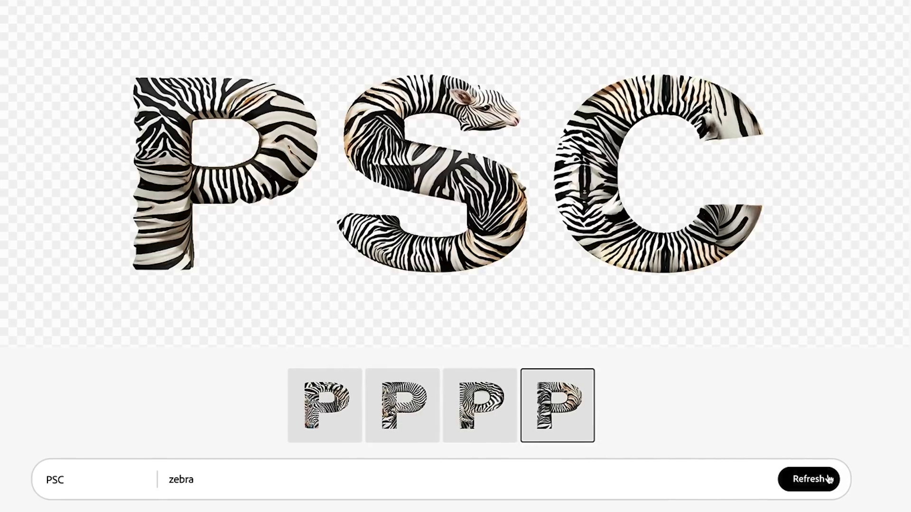
{"action": "left_click", "coordinate": [268, 471]}
{"action": "type", "text": "red and yellow"}
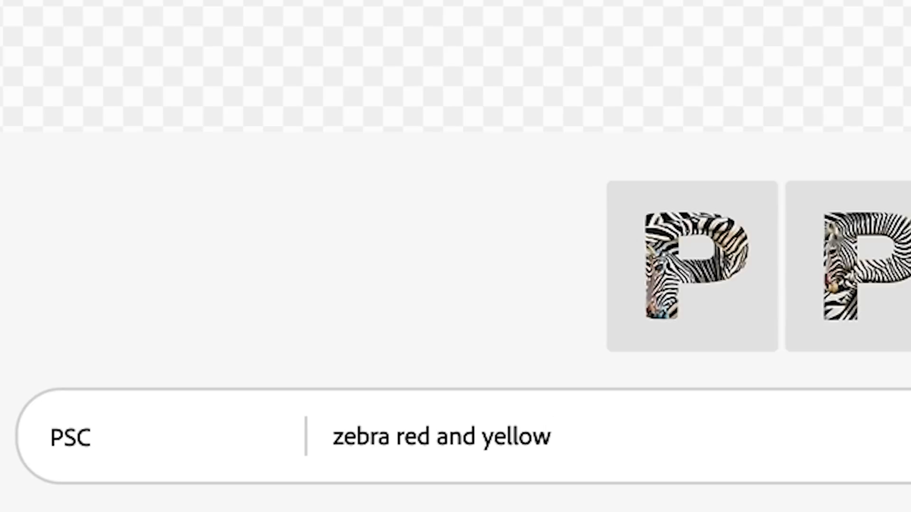
- Regenerate PSC as furry red-and-yellow zebra lettering with Loose fit on a peach background
{"action": "key", "text": "Return"}
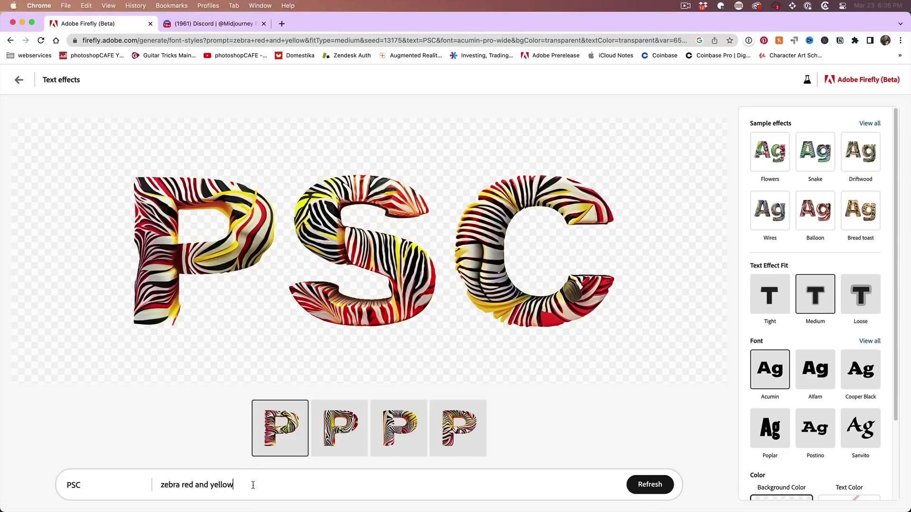
{"action": "type", "text": "furry"}
{"action": "key", "text": "Return"}
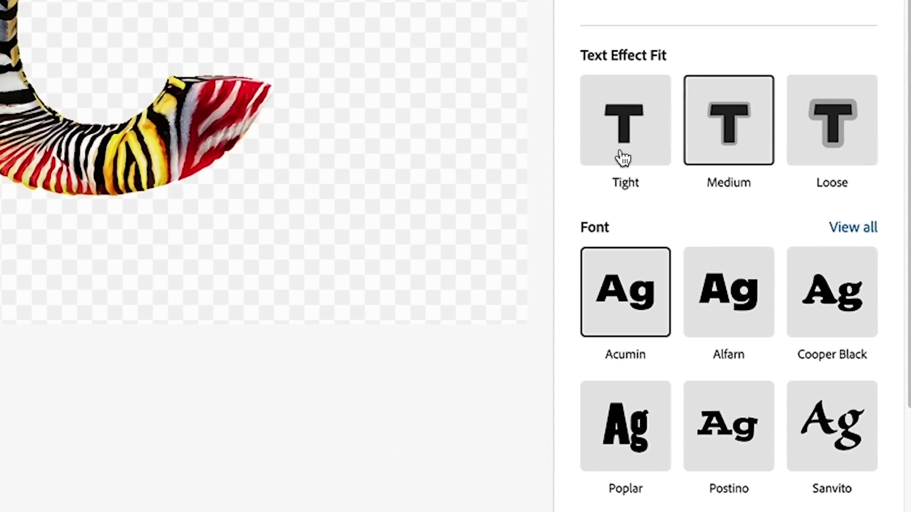
{"action": "left_click", "coordinate": [832, 131]}
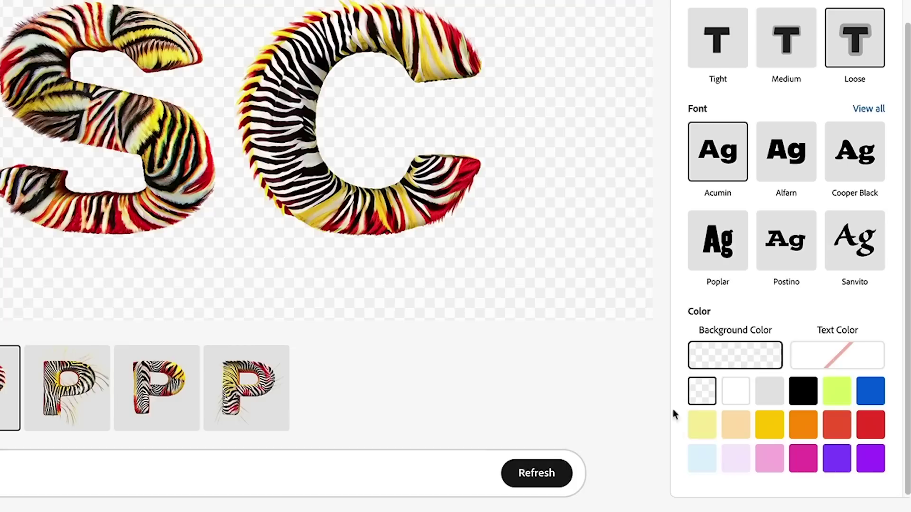
{"action": "left_click", "coordinate": [736, 431]}
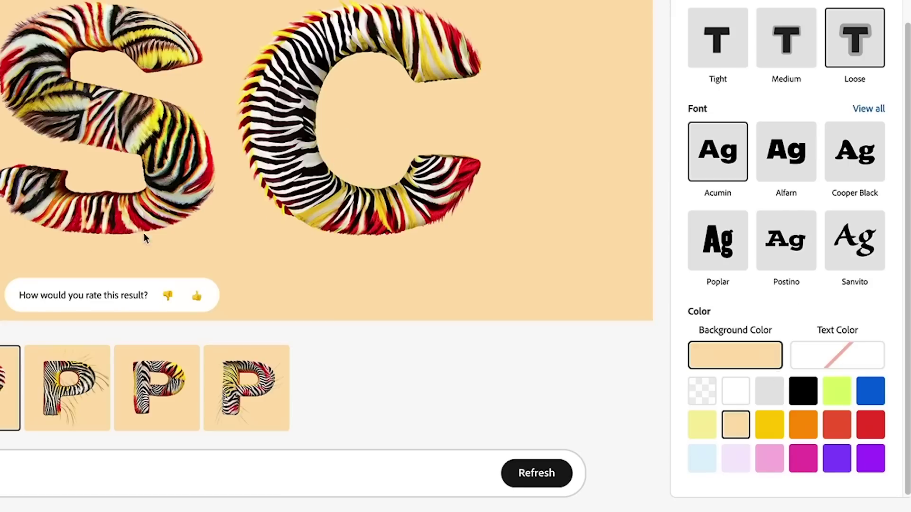
- Regenerate the PSC effect with 'leafy' replacing 'furry' in the prompt, and select 'red and yellow'
{"action": "left_click", "coordinate": [75, 403]}
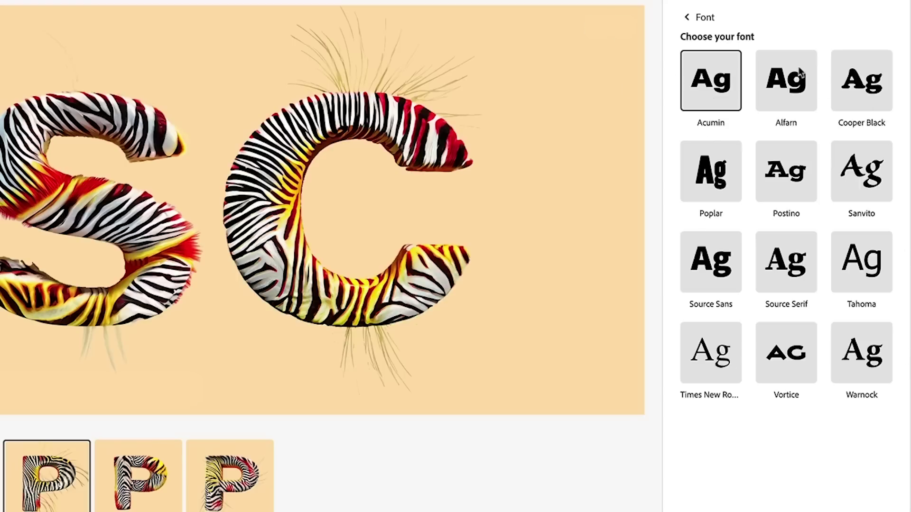
{"action": "left_click", "coordinate": [687, 20]}
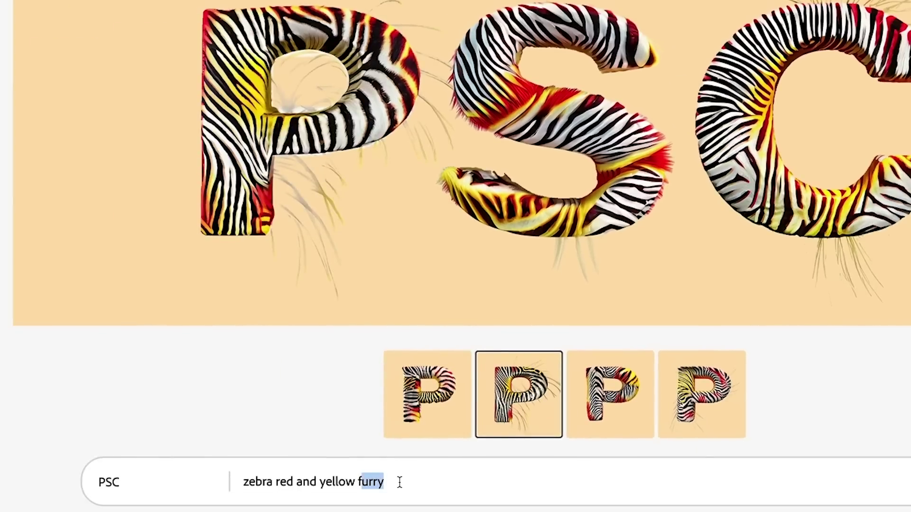
{"action": "type", "text": "leafy"}
{"action": "left_click", "coordinate": [824, 489]}
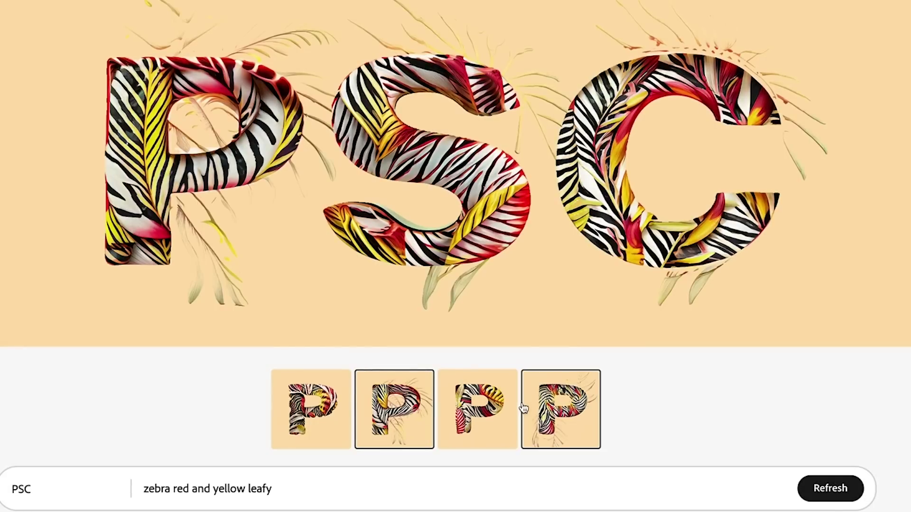
{"action": "left_click_drag", "start_coordinate": [247, 486], "coordinate": [175, 483]}
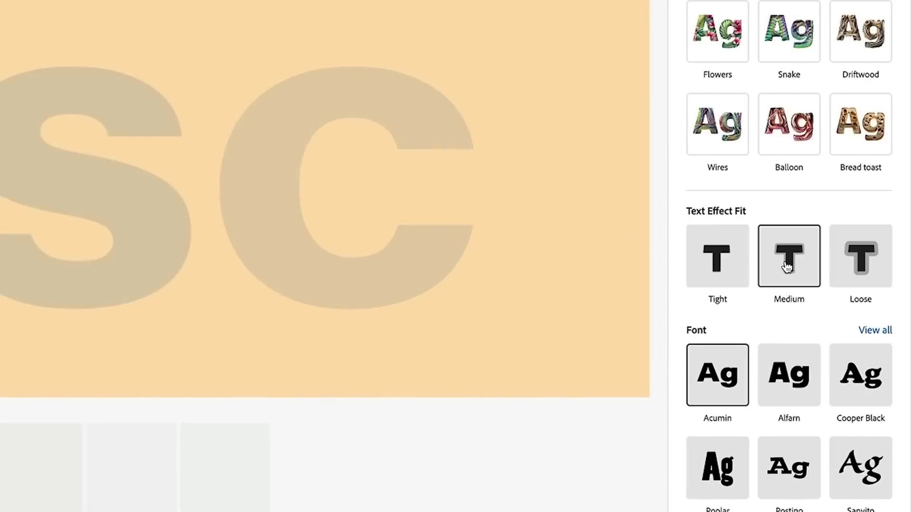
- Set a transparent background and download the leafy zebra PSC result as Firefly_zebra+leafy_65672.png
{"action": "scroll", "coordinate": [728, 488], "scroll_direction": "down", "scroll_amount": 4}
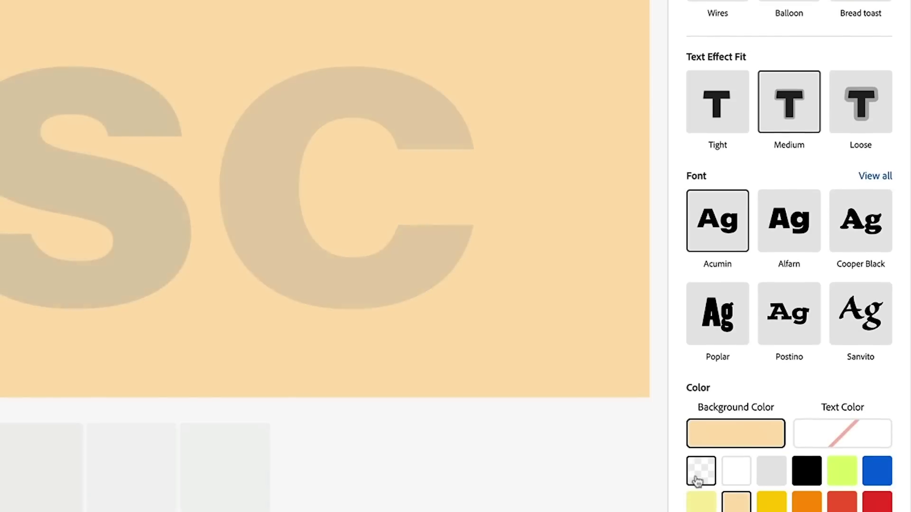
{"action": "left_click", "coordinate": [698, 479]}
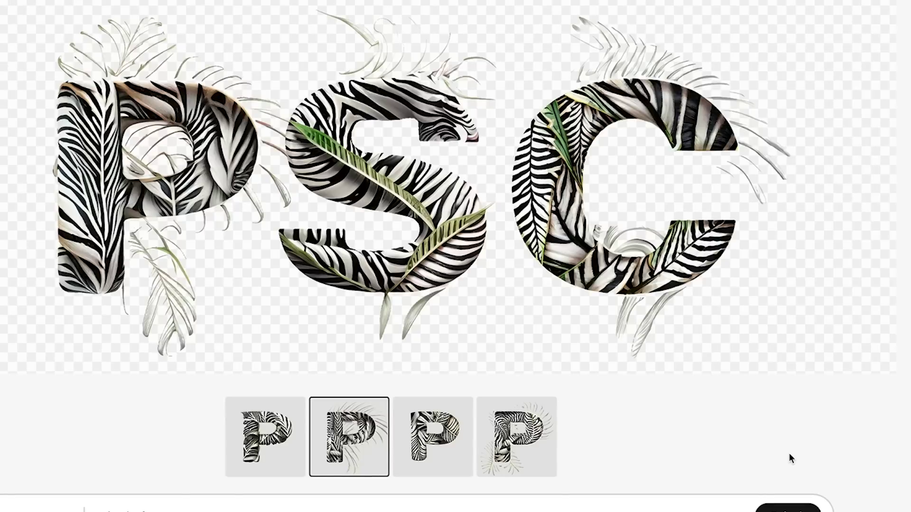
{"action": "mouse_move", "coordinate": [696, 113]}
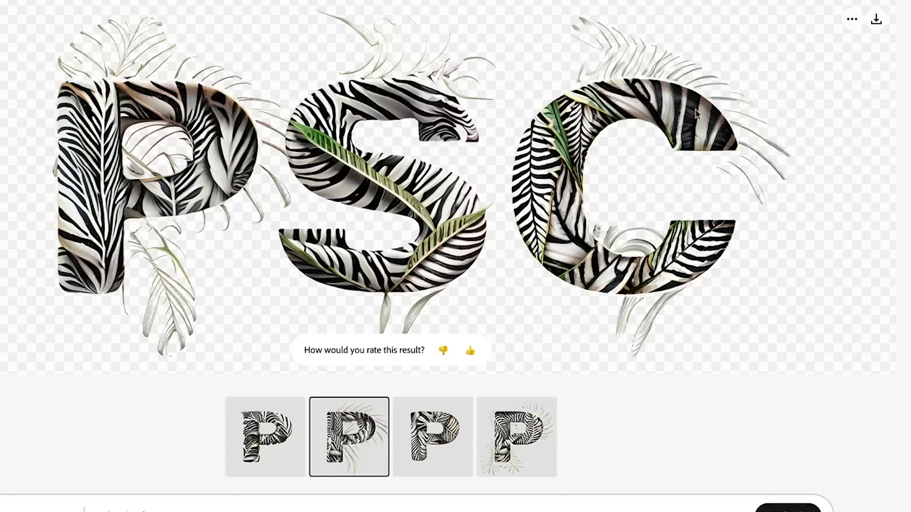
{"action": "left_click", "coordinate": [876, 19]}
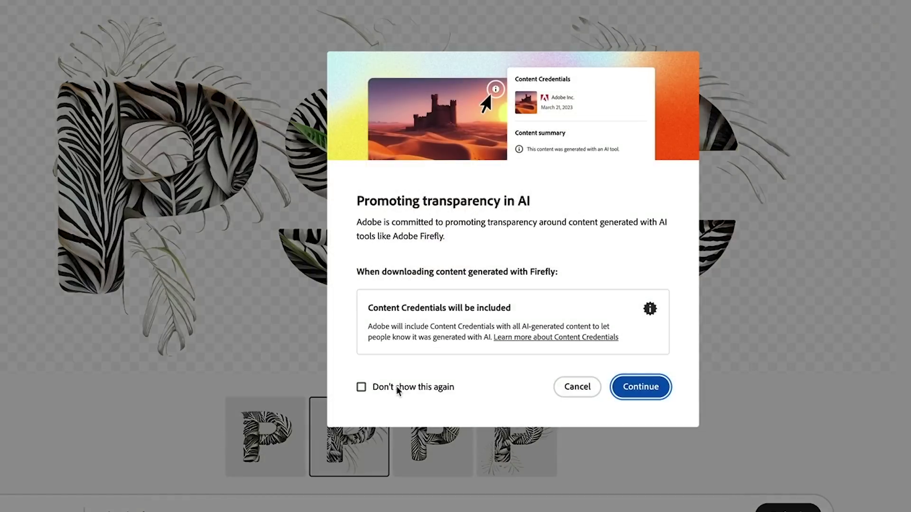
{"action": "left_click", "coordinate": [641, 386]}
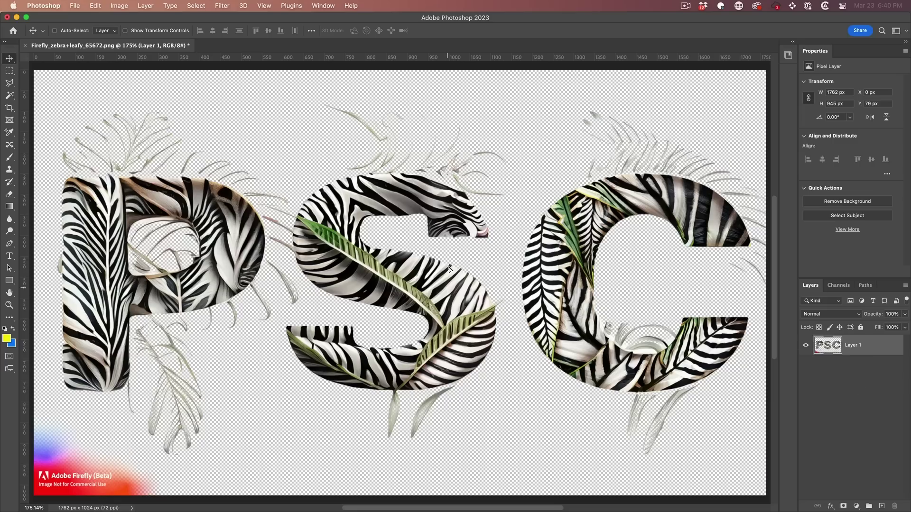
- Drag the leafy zebra PSC artwork to a new position on the Photoshop canvas
{"action": "left_click_drag", "start_coordinate": [449, 269], "coordinate": [428, 256]}
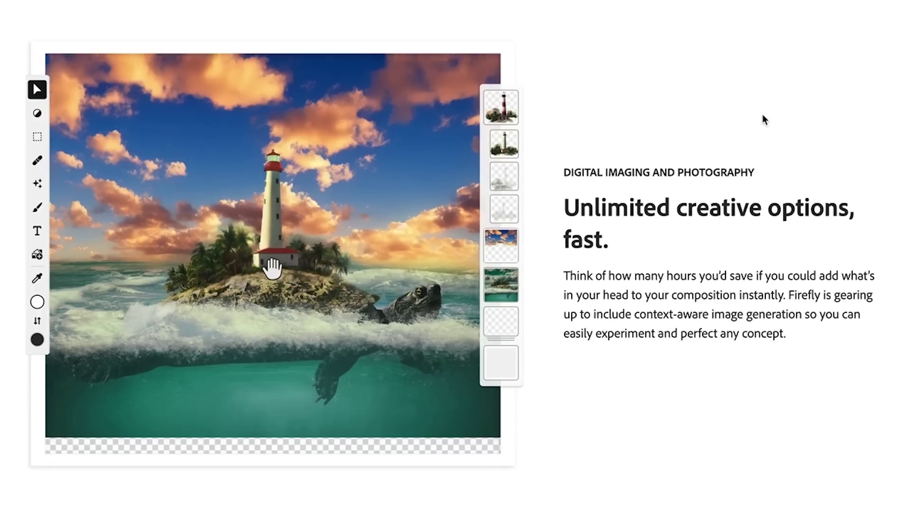
- Scroll the feature page past the Digital Imaging and Illustration previews to the Video section
{"action": "scroll", "coordinate": [762, 120], "scroll_direction": "down", "scroll_amount": 5}
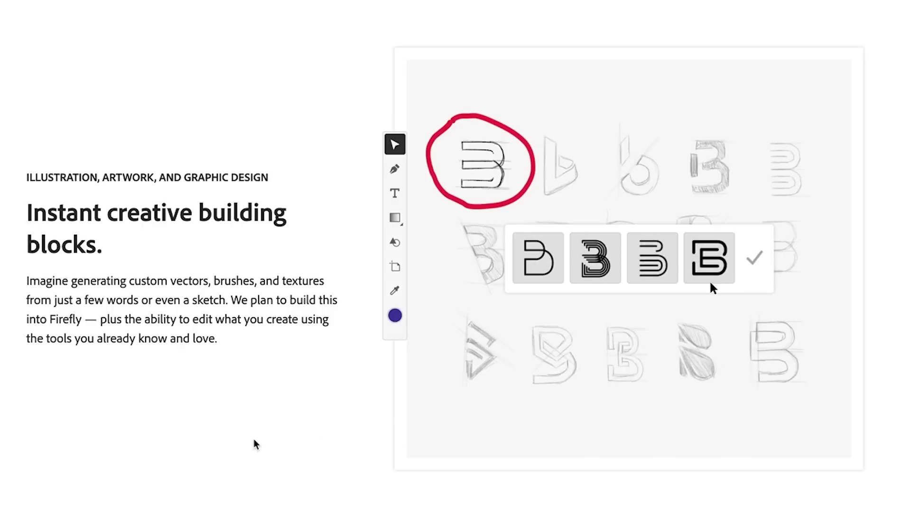
{"action": "scroll", "coordinate": [678, 386], "scroll_direction": "down", "scroll_amount": 10}
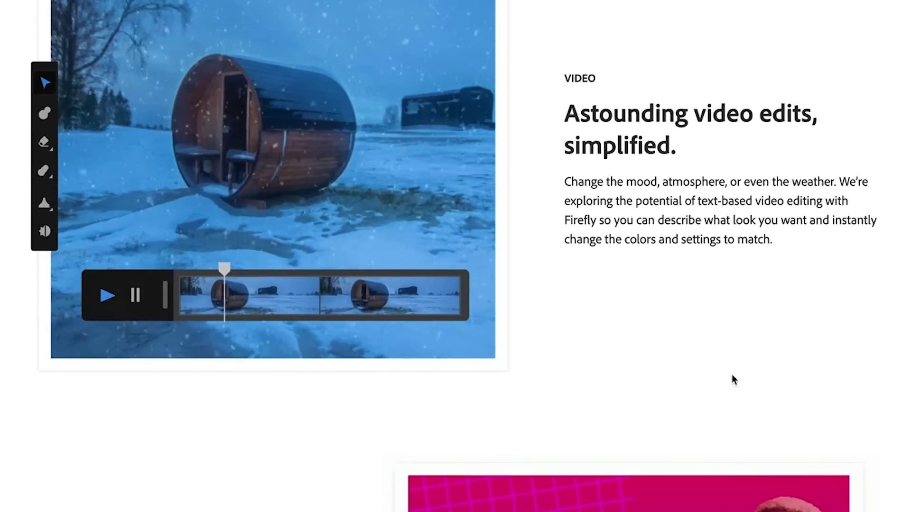
- Scroll the feature page from the Video section down to Marketing and Social Media
{"action": "scroll", "coordinate": [732, 377], "scroll_direction": "up", "scroll_amount": 1}
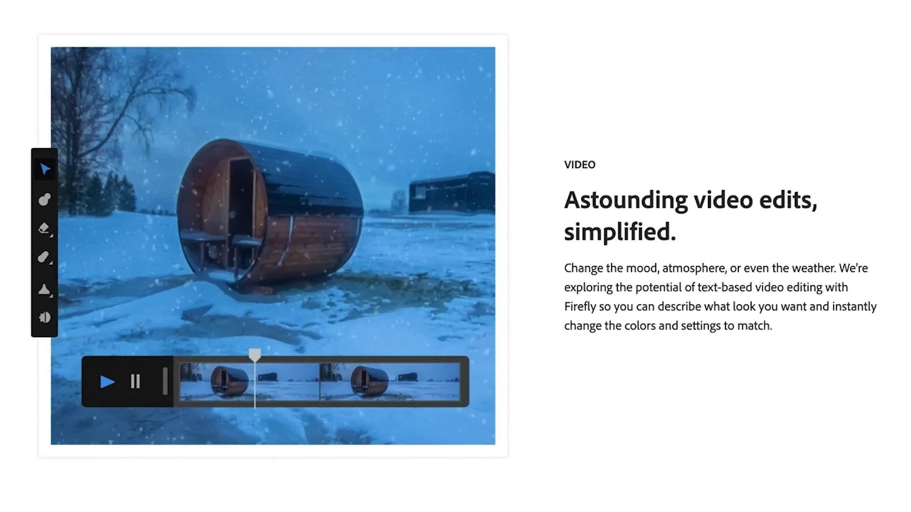
{"action": "scroll", "coordinate": [455, 256], "scroll_direction": "up", "scroll_amount": 1}
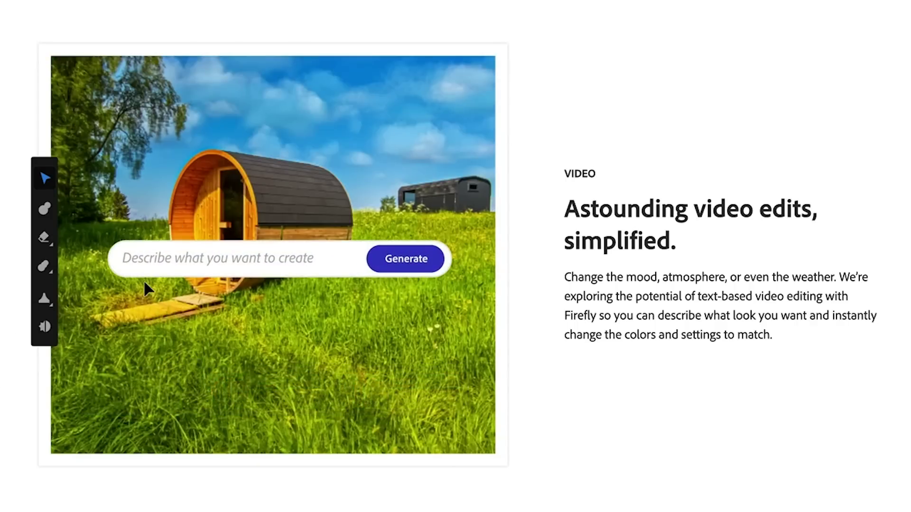
{"action": "scroll", "coordinate": [41, 376], "scroll_direction": "down", "scroll_amount": 1}
{"action": "scroll", "coordinate": [18, 351], "scroll_direction": "down", "scroll_amount": 2}
{"action": "scroll", "coordinate": [18, 350], "scroll_direction": "down", "scroll_amount": 3}
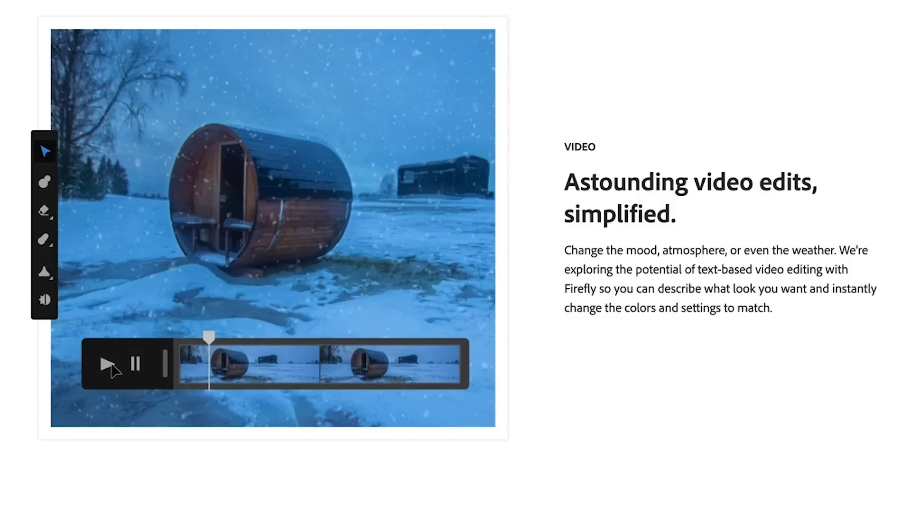
{"action": "scroll", "coordinate": [455, 256], "scroll_direction": "down", "scroll_amount": 9}
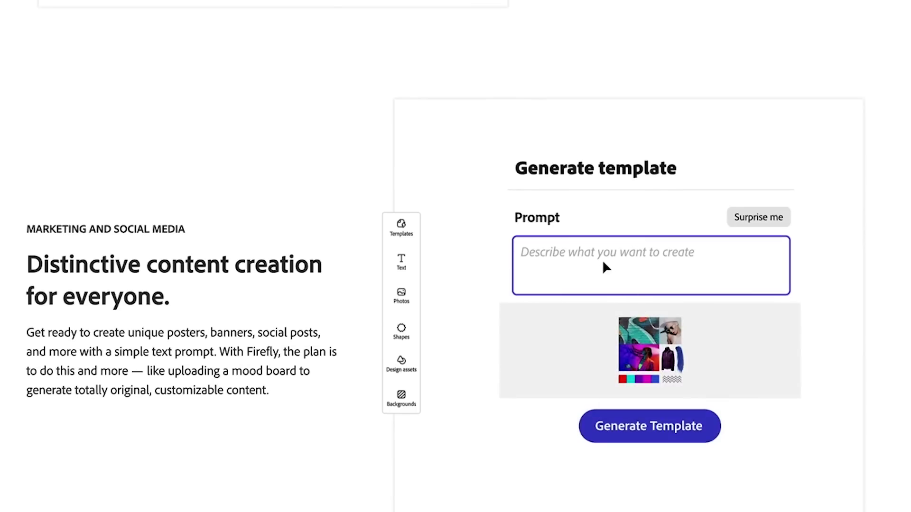
{"action": "scroll", "coordinate": [606, 268], "scroll_direction": "down", "scroll_amount": 2}
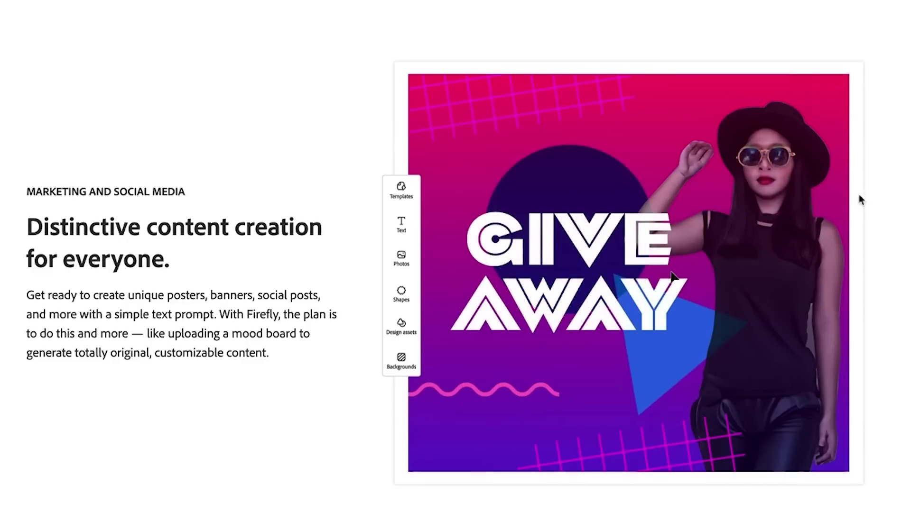
- Scroll past the marketing previews to the 3D modeling smartwatch restyling example
{"action": "scroll", "coordinate": [672, 274], "scroll_direction": "down", "scroll_amount": 1}
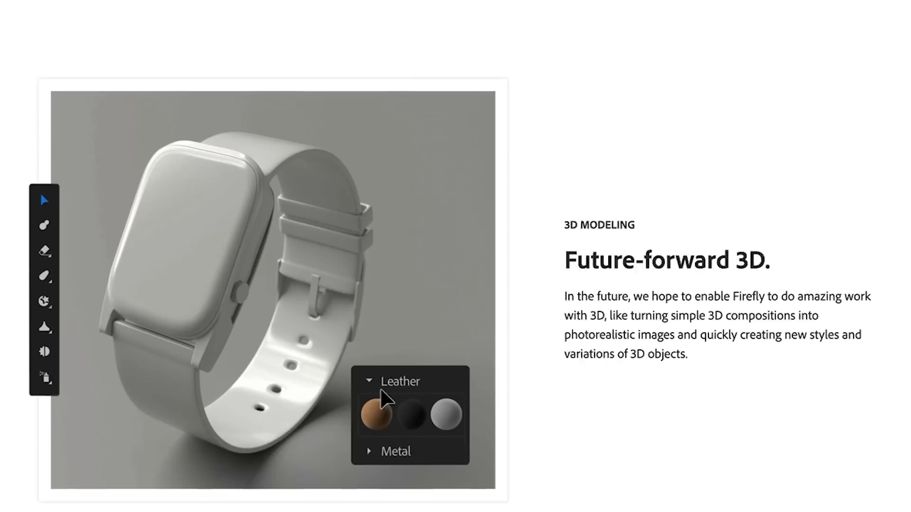
{"action": "scroll", "coordinate": [456, 257], "scroll_direction": "down", "scroll_amount": 3}
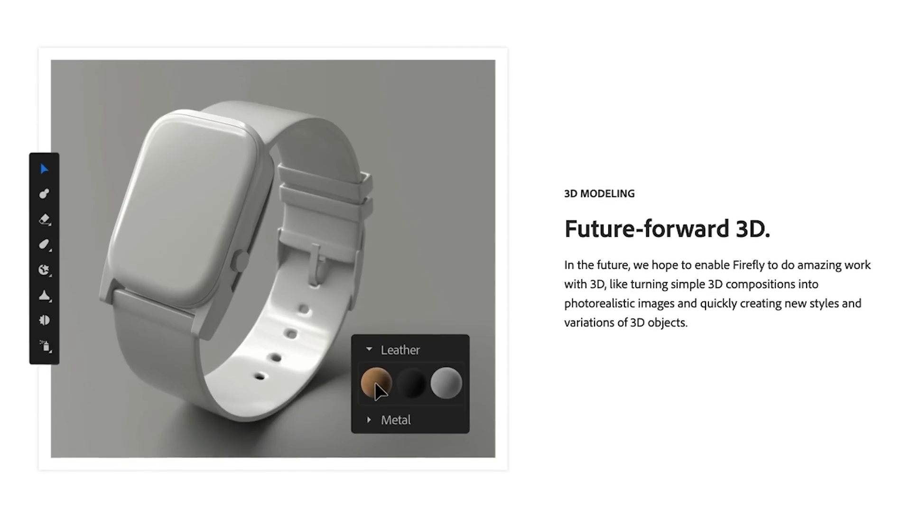
{"action": "scroll", "coordinate": [455, 256], "scroll_direction": "up", "scroll_amount": 3}
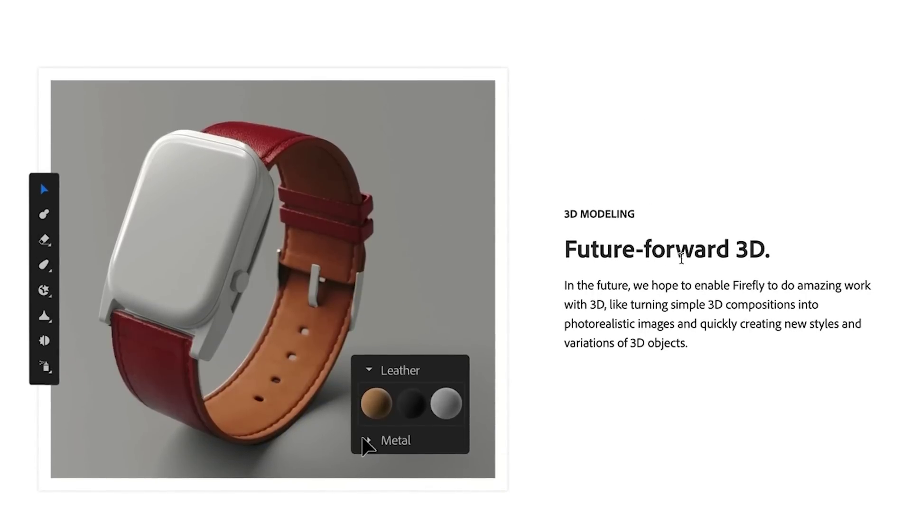